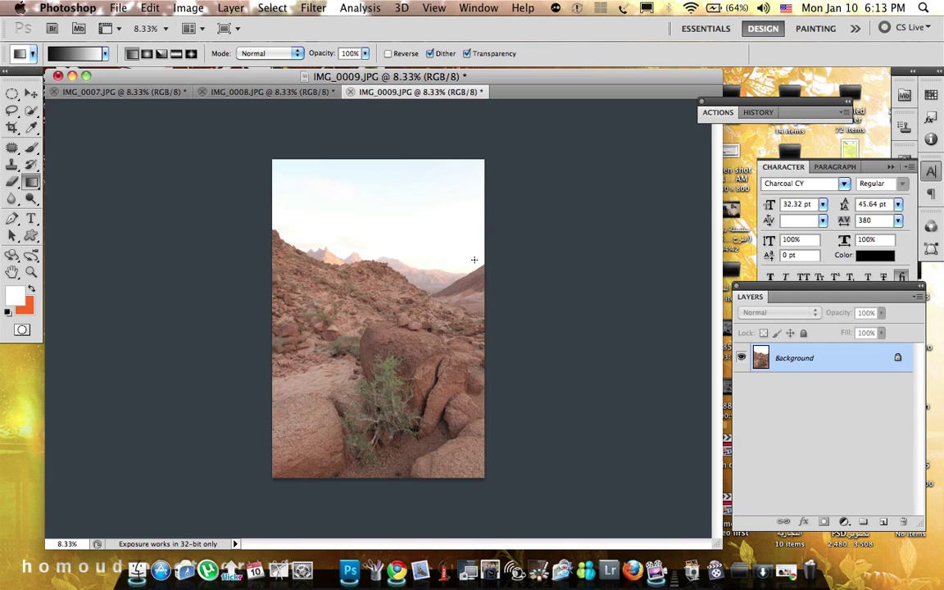
# Compare the three exposures of the desert scene in IMG_0007.JPG, IMG_0008.JPG and IMG_0009.JPG
pyautogui.click(295, 93)
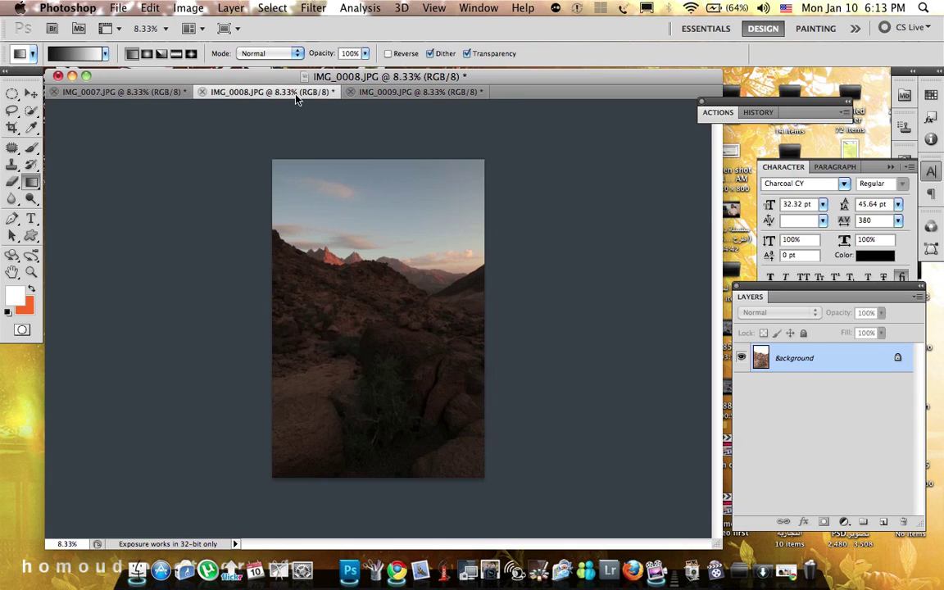
pyautogui.click(159, 93)
pyautogui.click(246, 91)
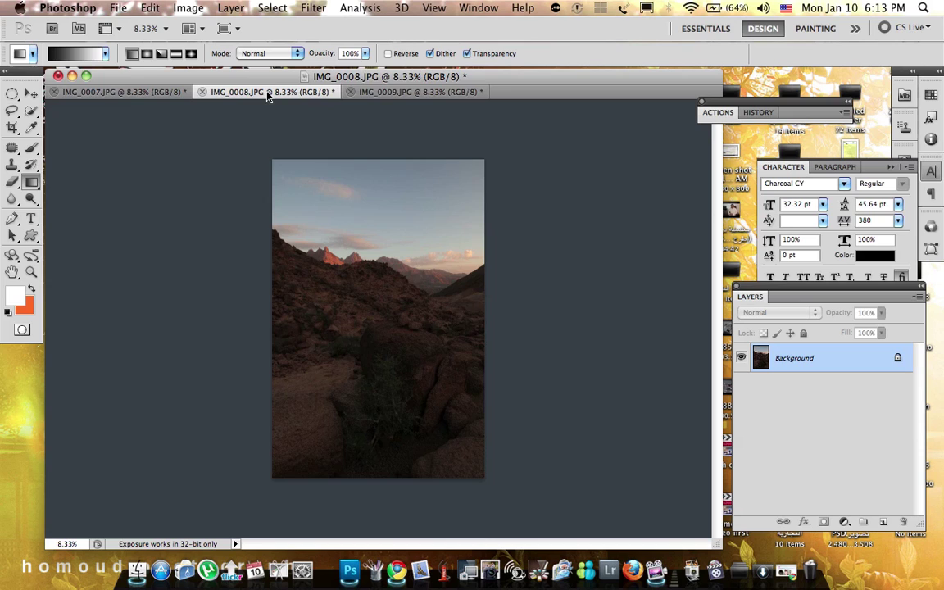
pyautogui.click(387, 92)
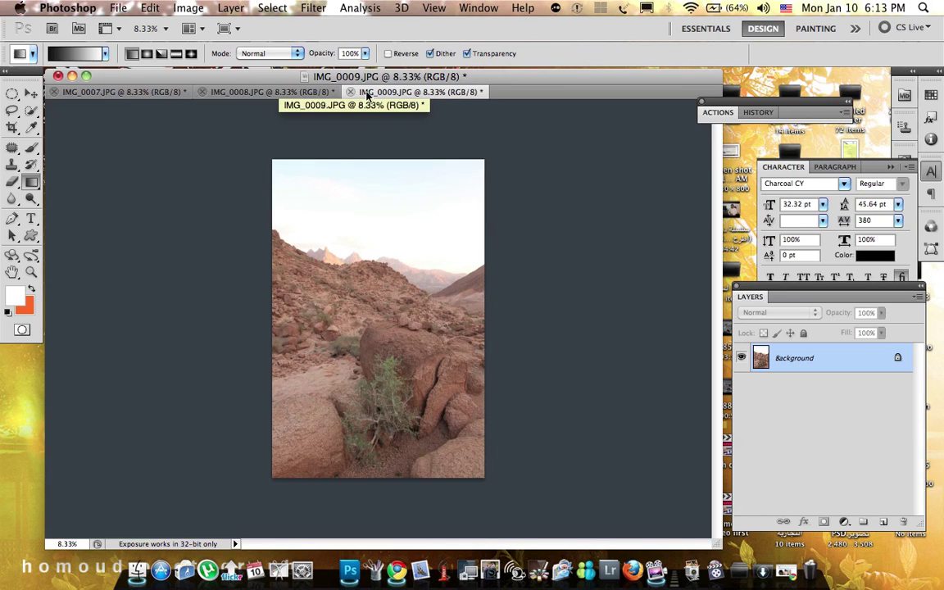
pyautogui.click(299, 93)
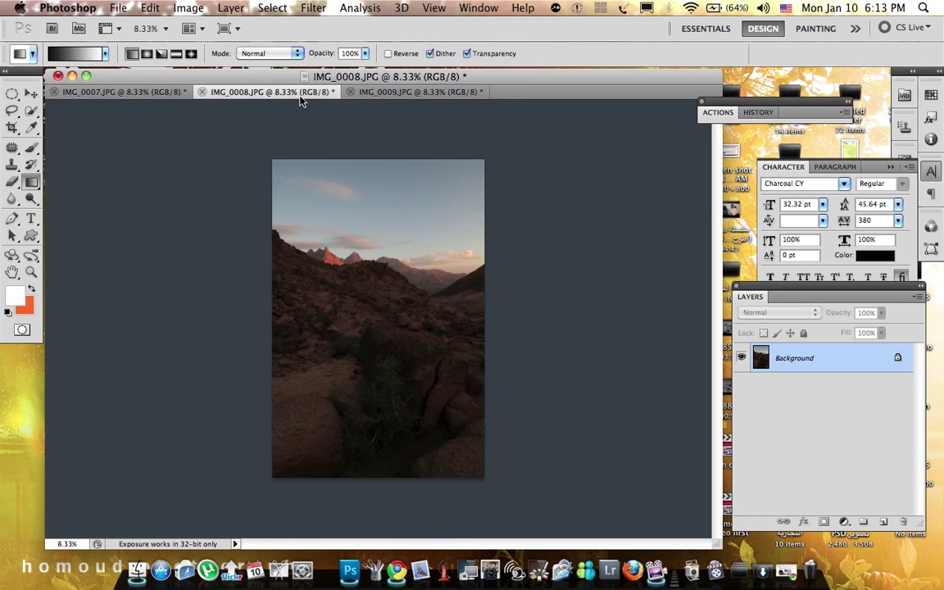
pyautogui.click(166, 95)
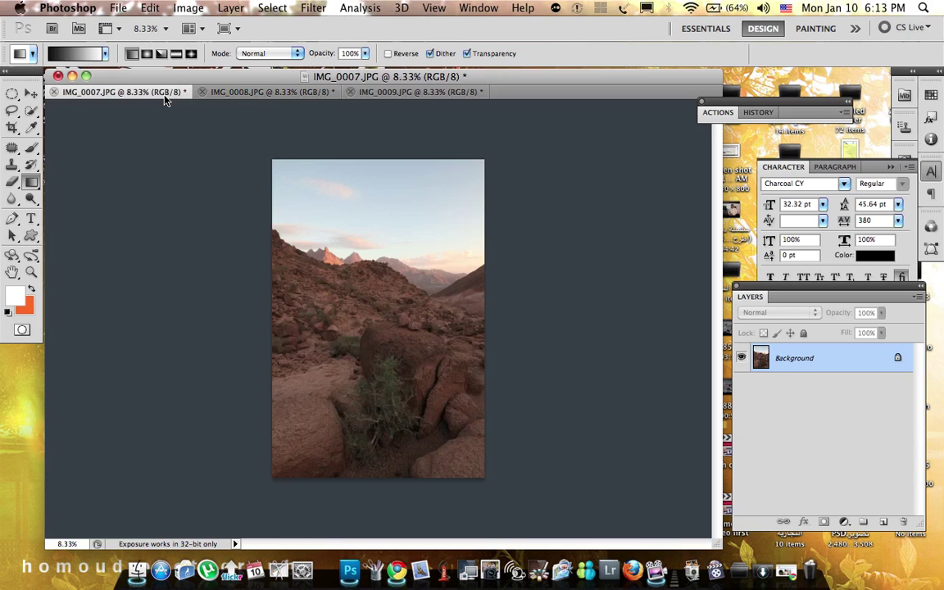
pyautogui.click(262, 92)
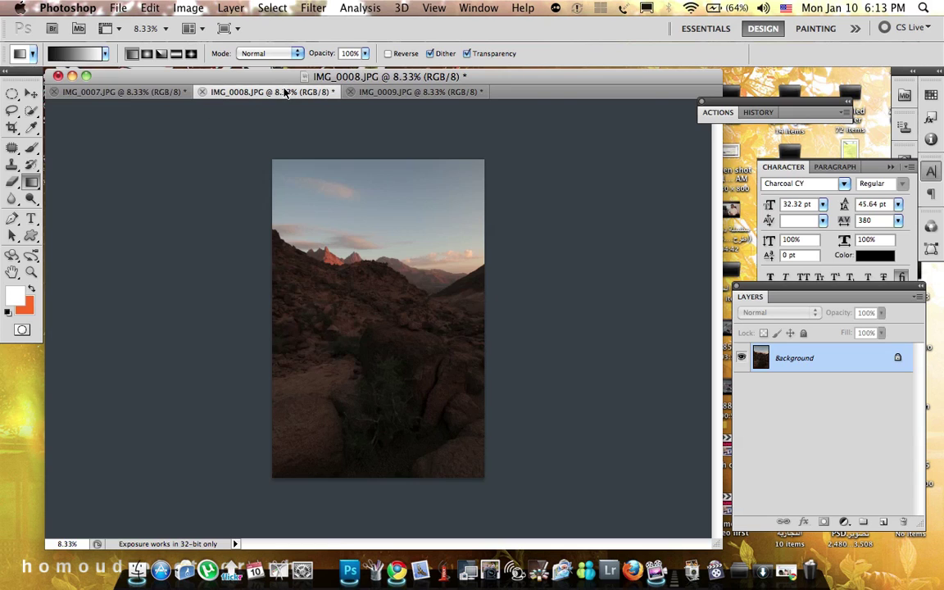
pyautogui.click(435, 95)
pyautogui.click(259, 92)
pyautogui.click(152, 97)
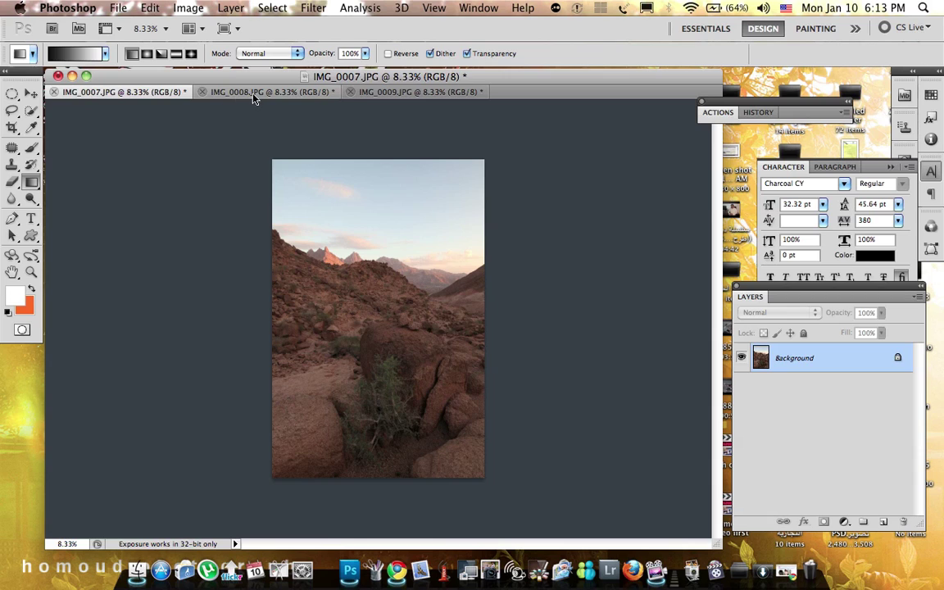
pyautogui.click(254, 98)
pyautogui.click(395, 96)
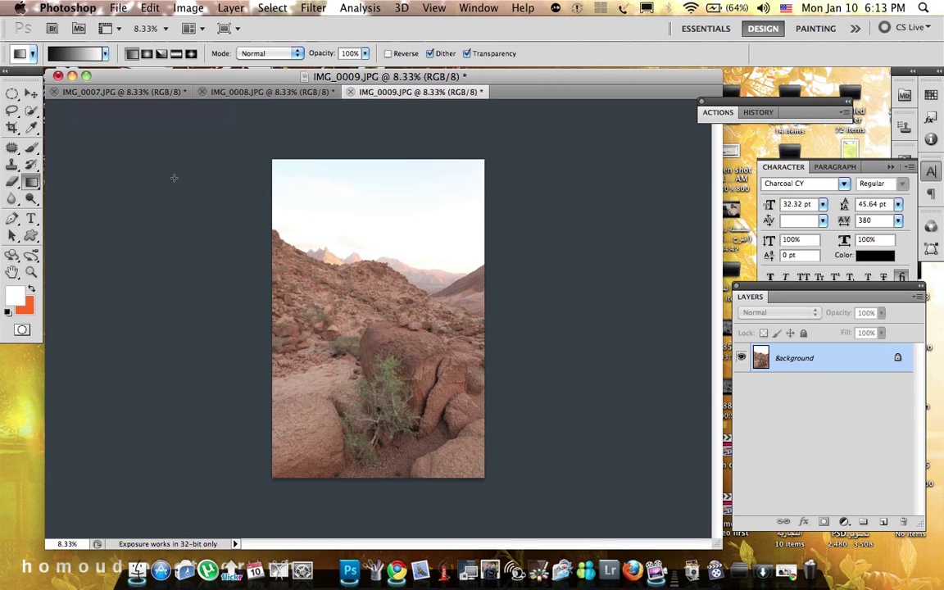
pyautogui.click(119, 8)
pyautogui.moveTo(251, 379)
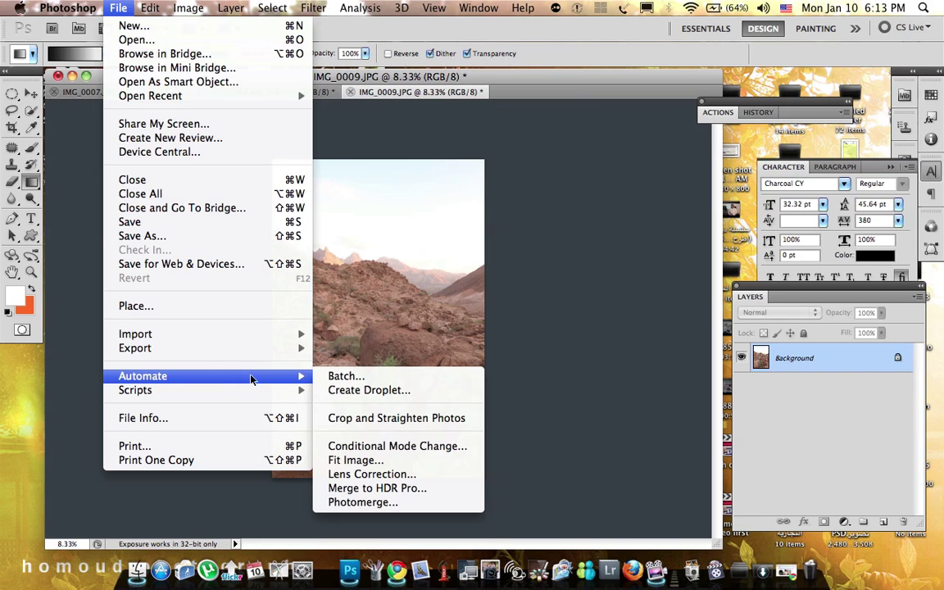
pyautogui.click(378, 489)
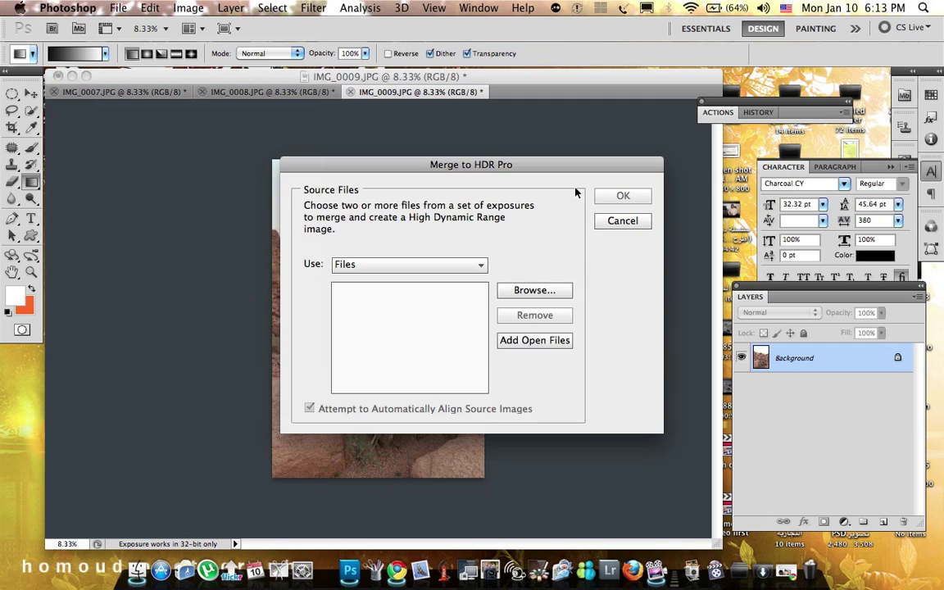
pyautogui.click(534, 291)
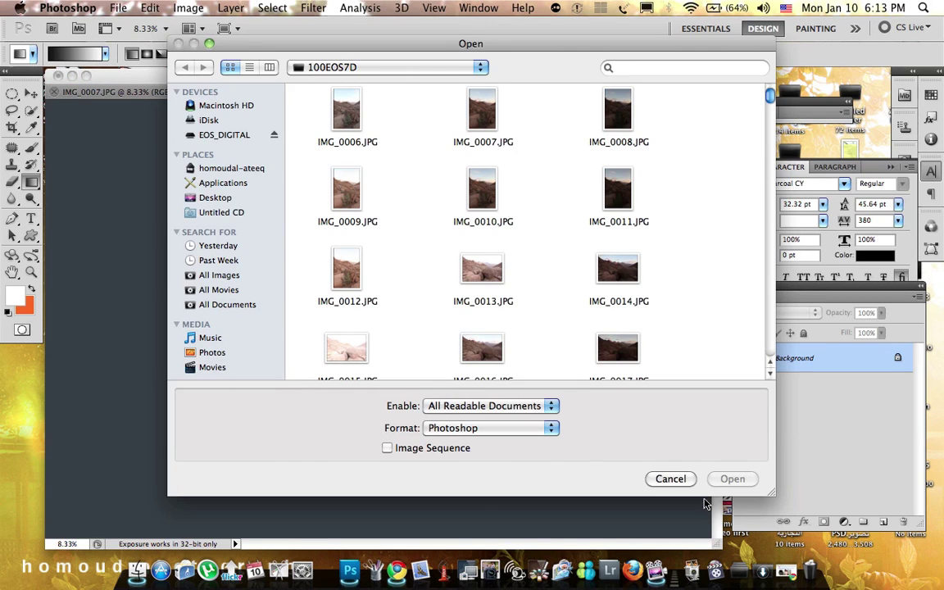
pyautogui.click(670, 478)
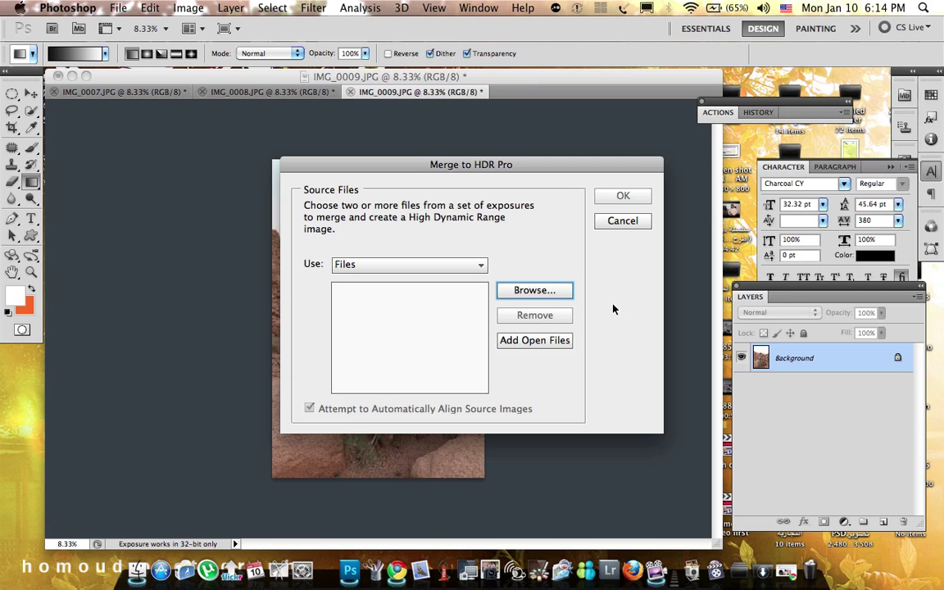
pyautogui.click(620, 221)
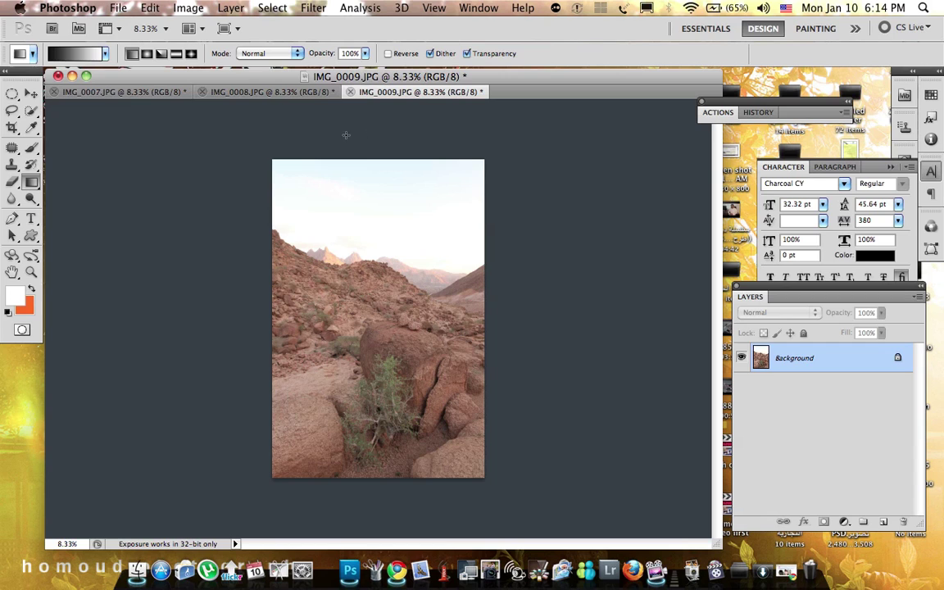
# Copy the entire IMG_0007.JPG image and paste it as a new layer into IMG_0008.JPG
pyautogui.click(270, 91)
pyautogui.click(144, 96)
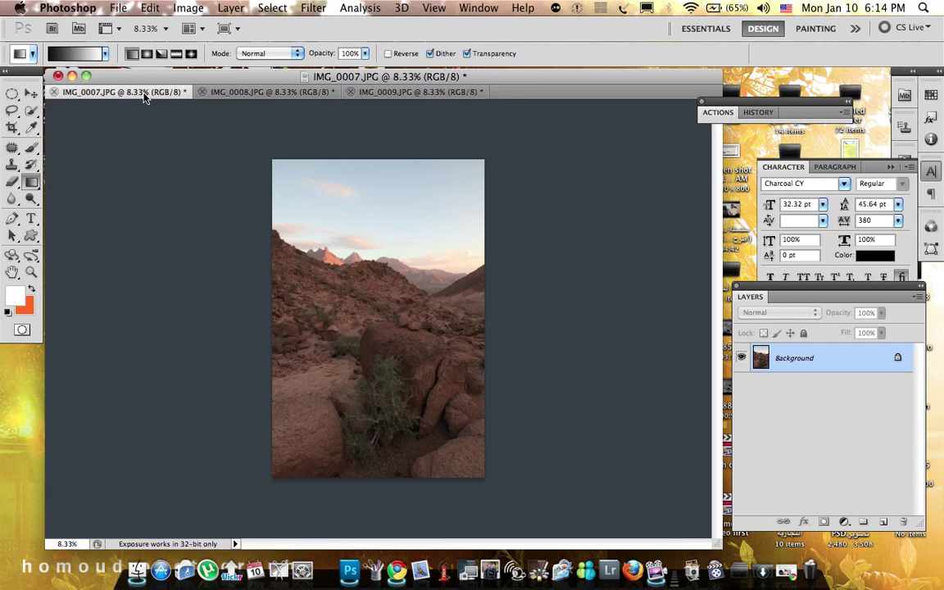
pyautogui.click(237, 93)
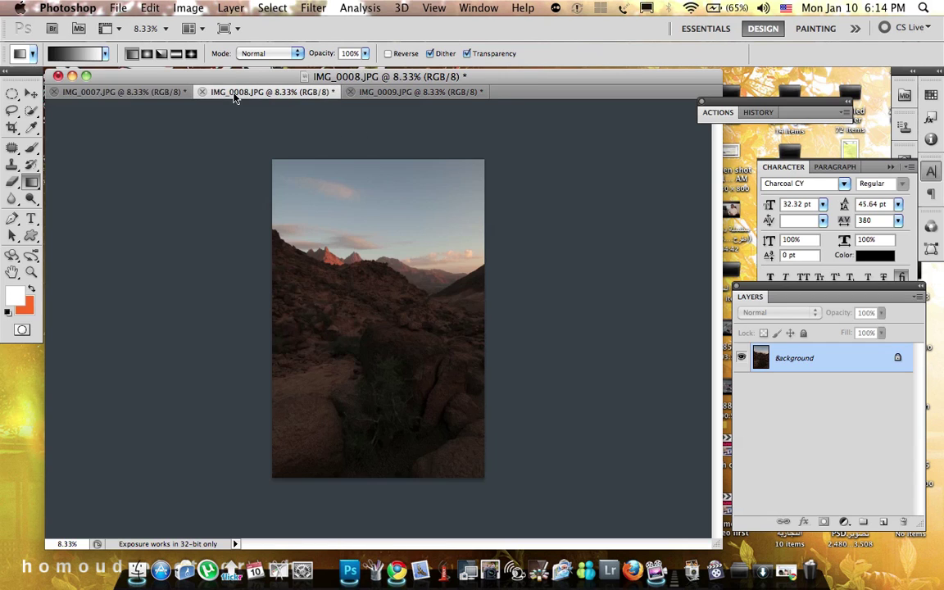
pyautogui.click(383, 93)
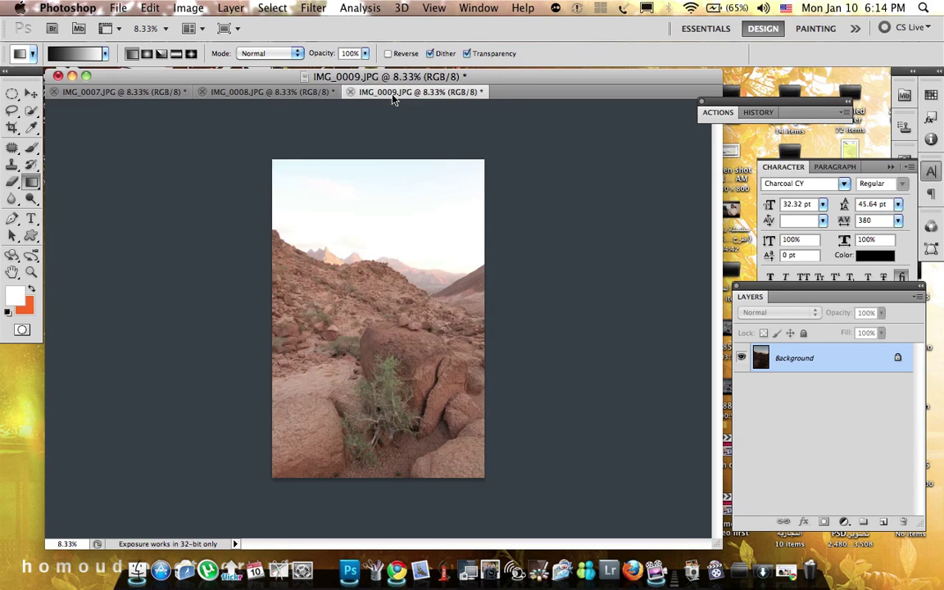
pyautogui.click(150, 97)
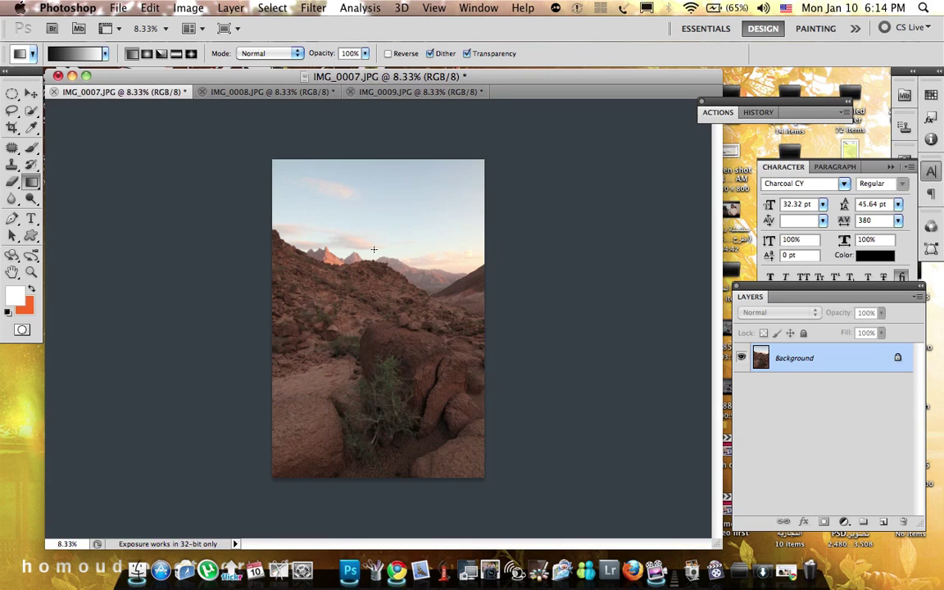
pyautogui.press('super+a')
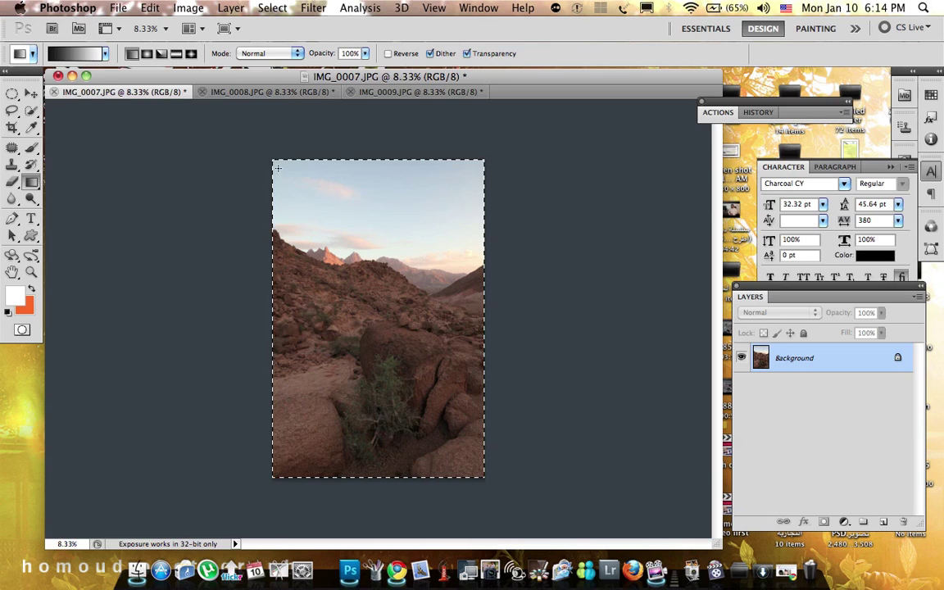
pyautogui.click(250, 94)
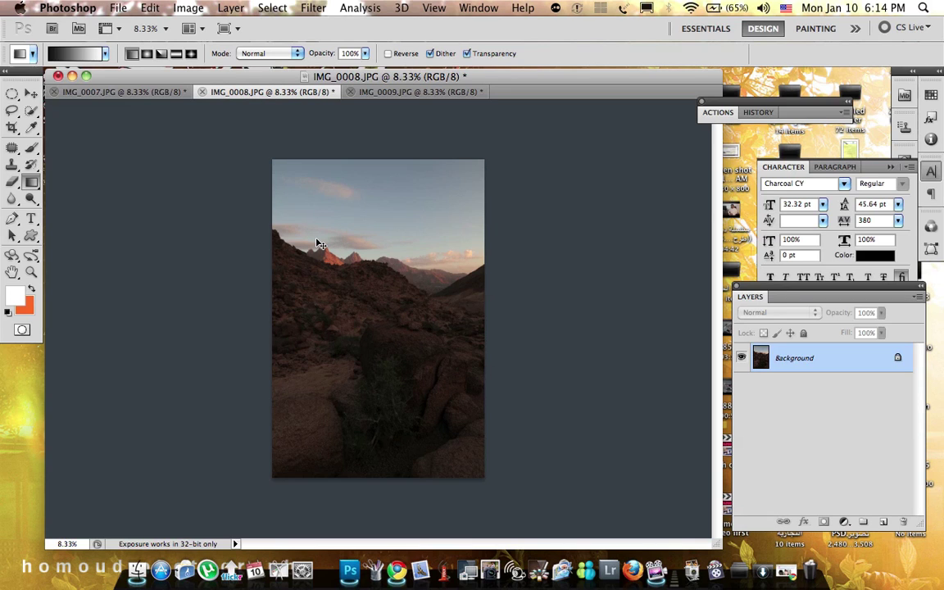
pyautogui.press('super+v')
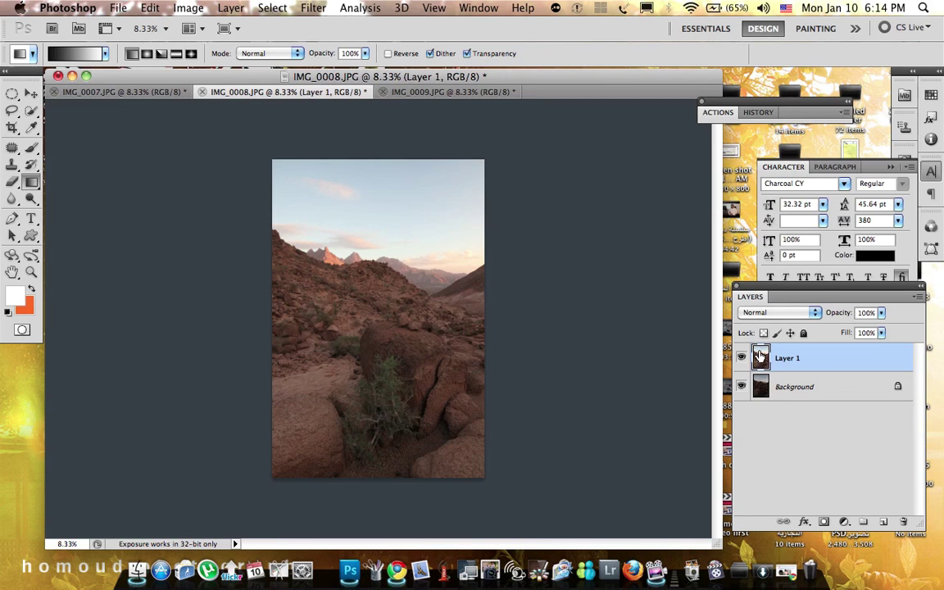
# Copy the entire IMG_0009.JPG image and paste it as the uppermost layer in IMG_0008.JPG
pyautogui.click(407, 96)
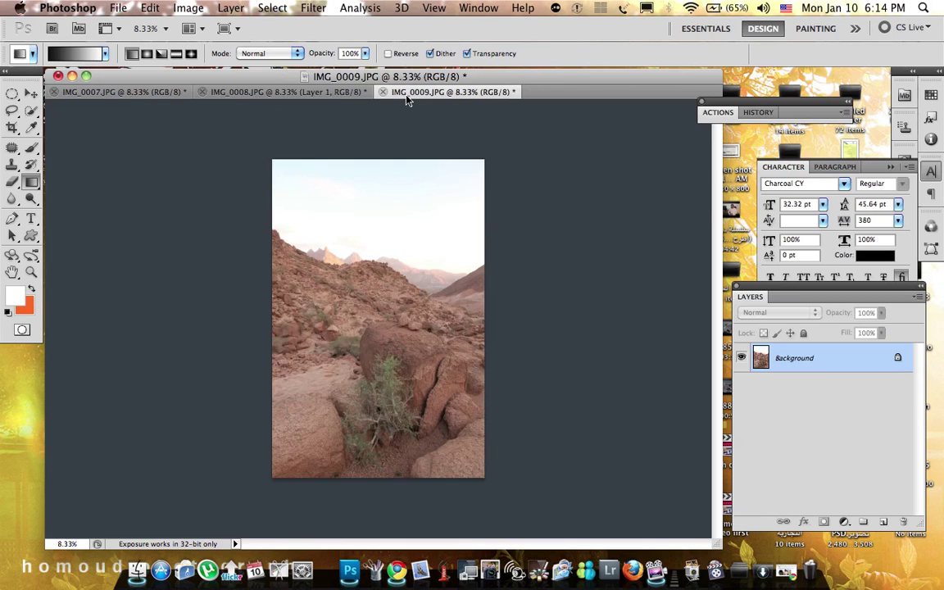
pyautogui.press('super+a')
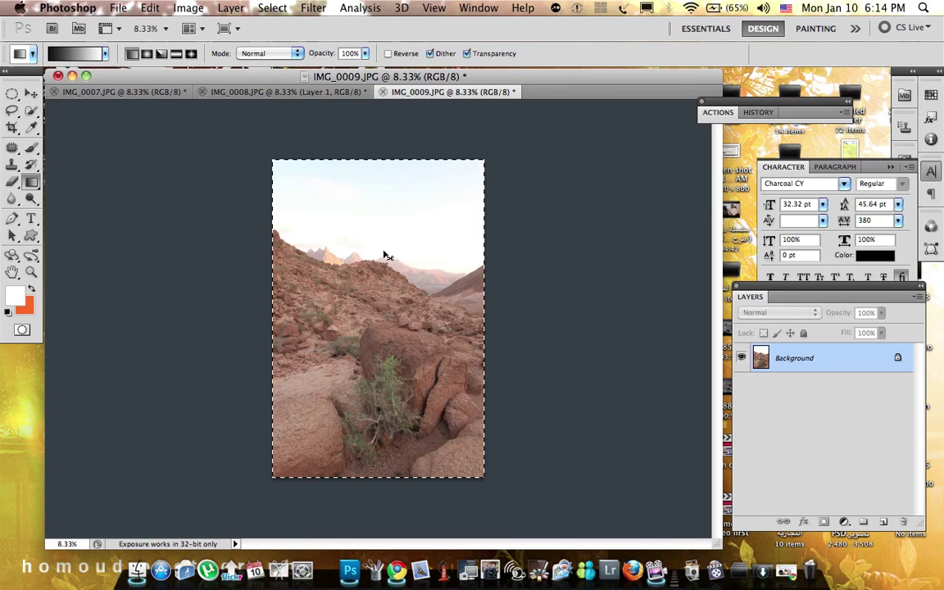
pyautogui.press('super+c')
pyautogui.click(325, 94)
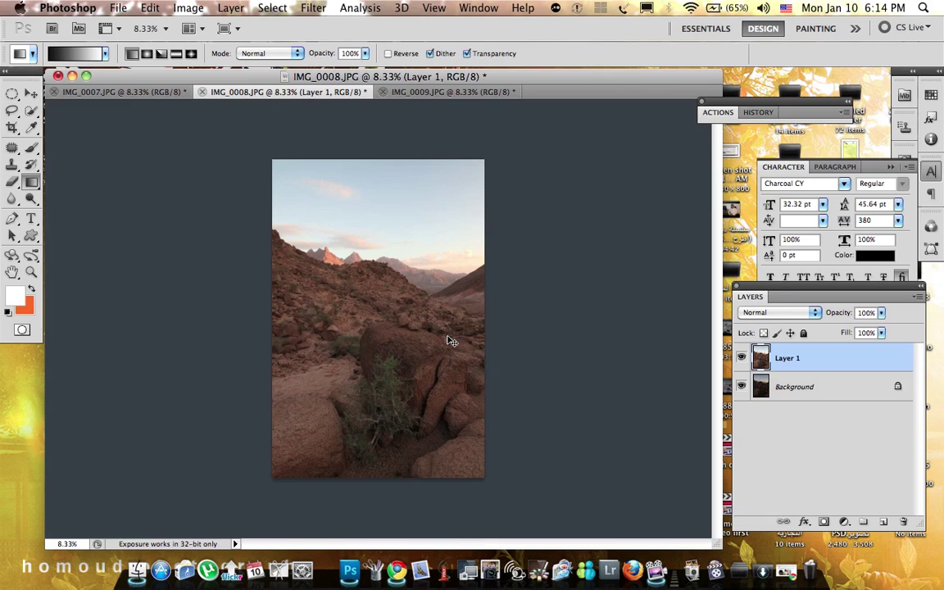
pyautogui.press('super+v')
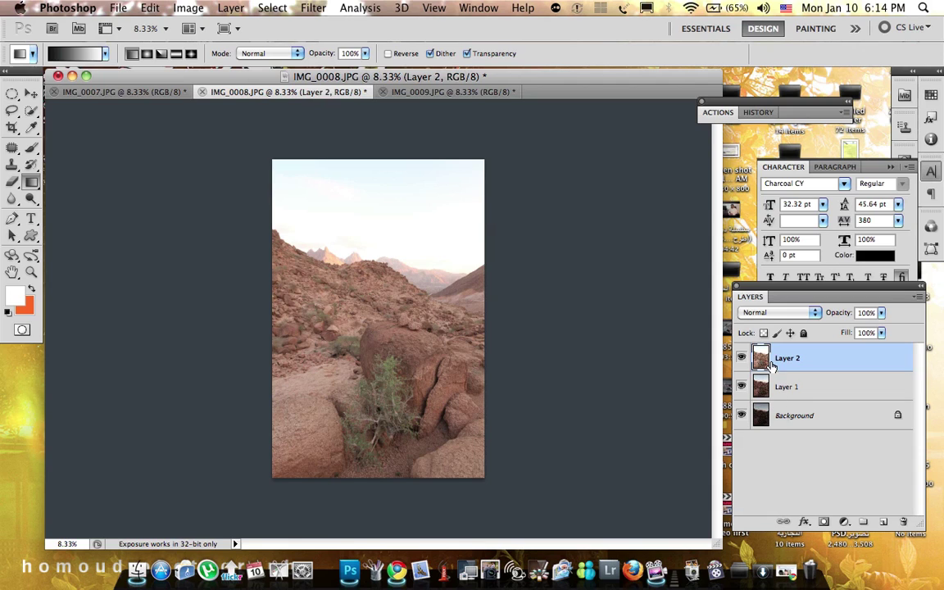
# Toggle the visibility of Layer 2 and Layer 1 to compare the stacked exposures with the Background
pyautogui.click(742, 357)
pyautogui.click(741, 386)
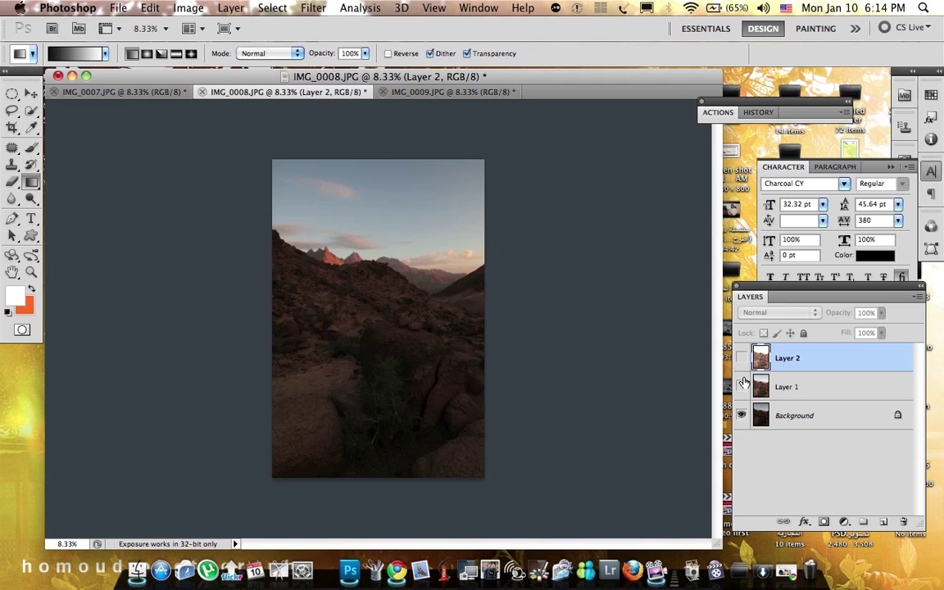
pyautogui.click(741, 386)
pyautogui.click(741, 358)
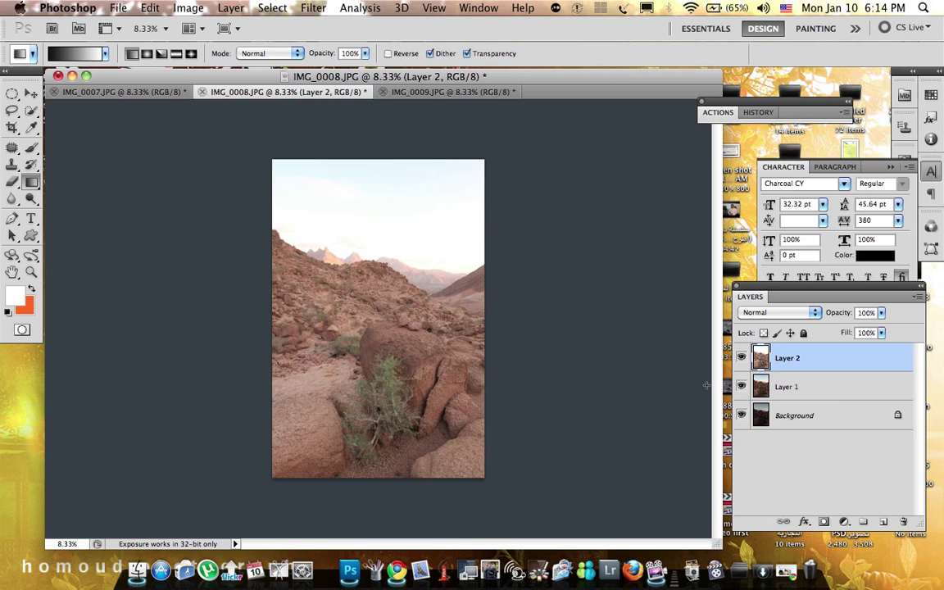
pyautogui.click(741, 358)
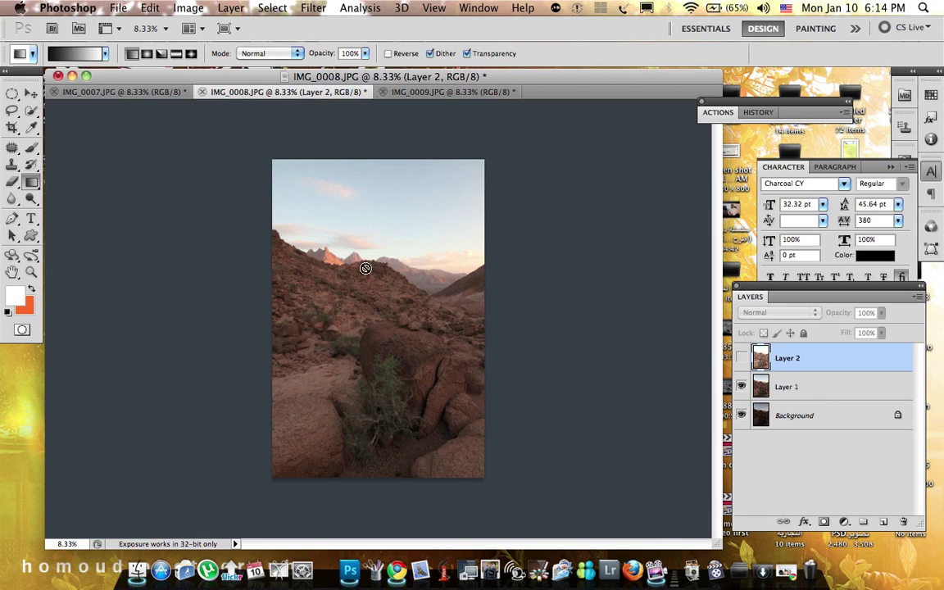
pyautogui.click(741, 386)
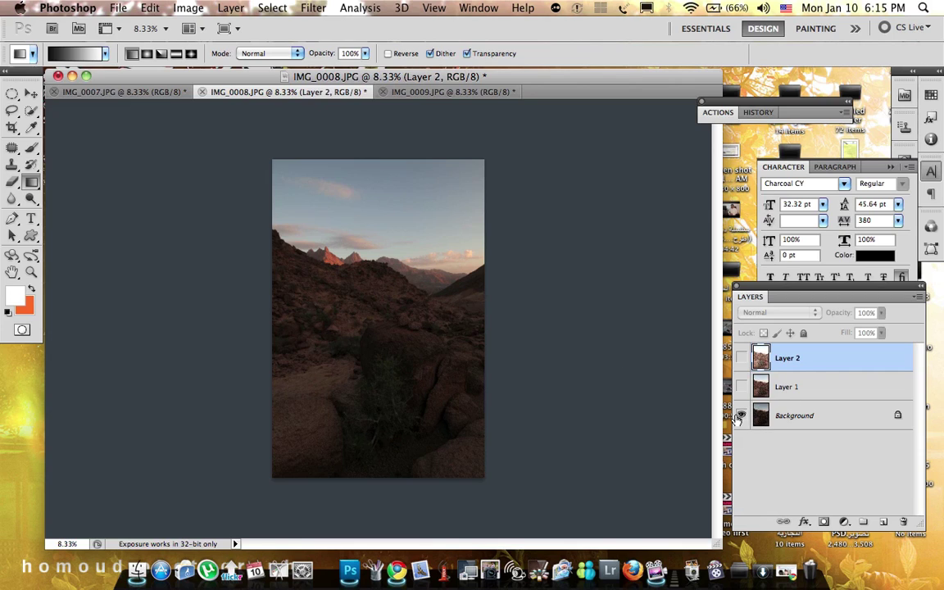
pyautogui.click(741, 386)
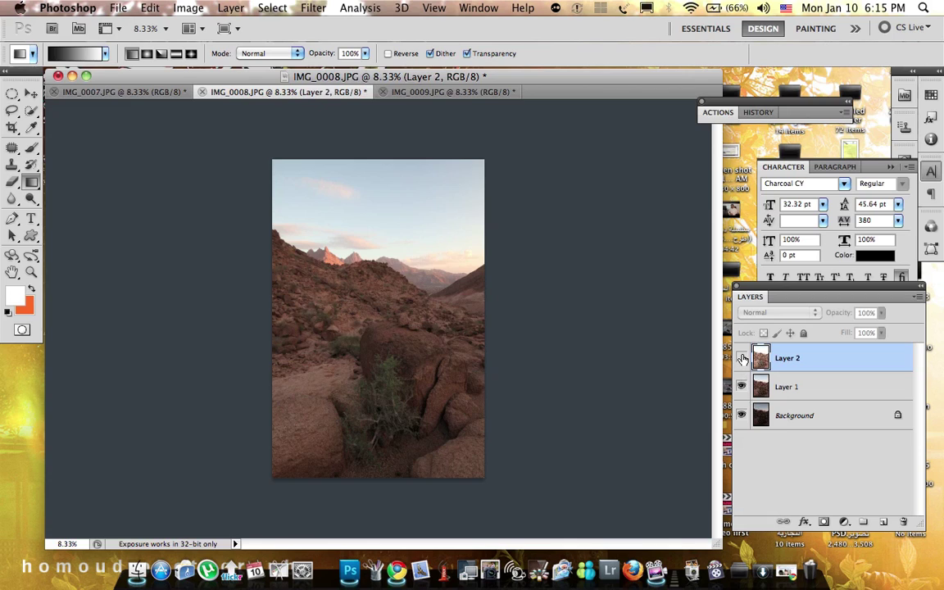
pyautogui.click(742, 359)
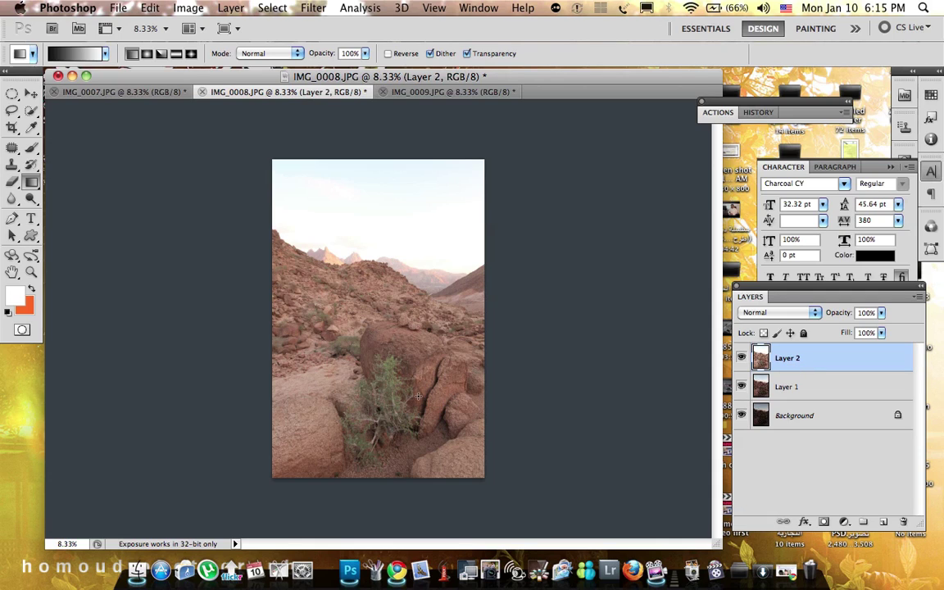
# Add a layer mask to Layer 2 and draw a vertical black-to-white linear gradient on it from the sky to the foreground bush
pyautogui.click(824, 522)
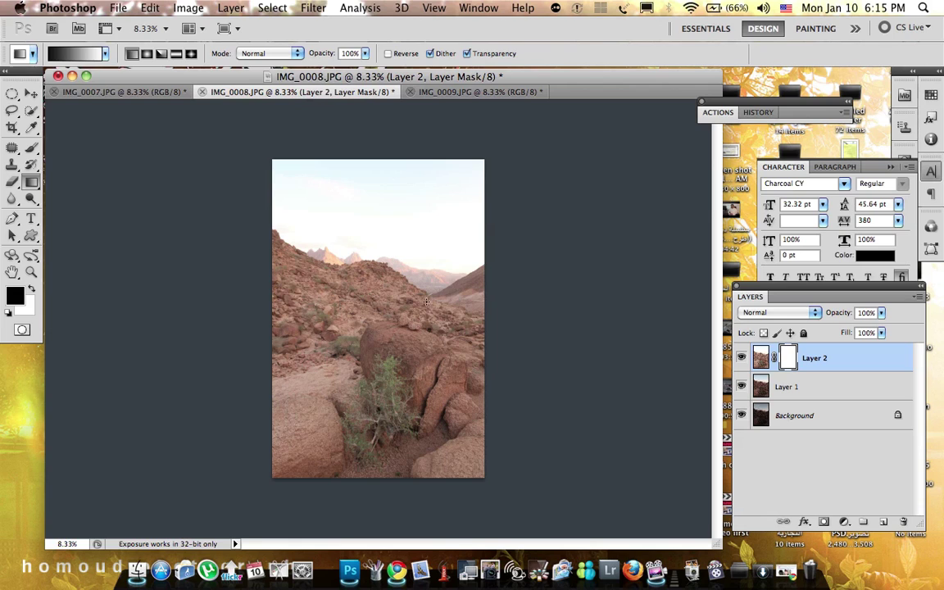
pyautogui.moveTo(383, 344); pyautogui.dragTo(385, 435)
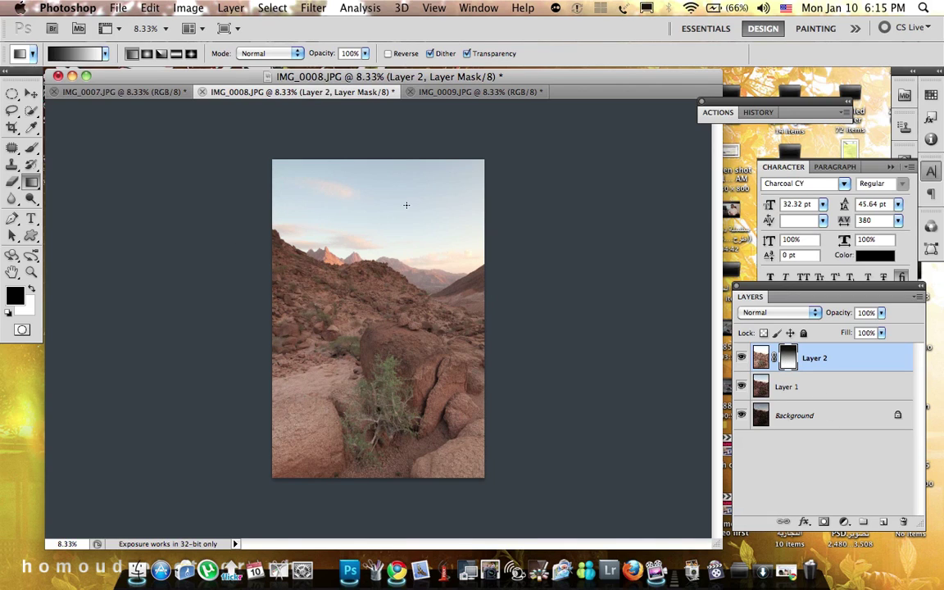
pyautogui.moveTo(406, 205); pyautogui.dragTo(403, 445)
# Toggle the visibility of Layer 2 and Layer 1 in turn to compare the masked blend with the darker exposures
pyautogui.click(741, 360)
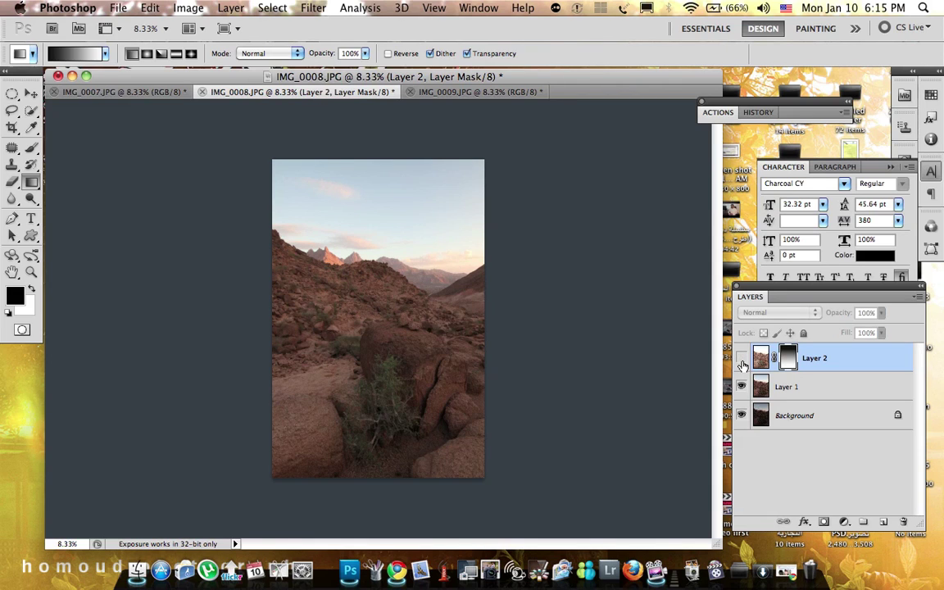
pyautogui.click(742, 361)
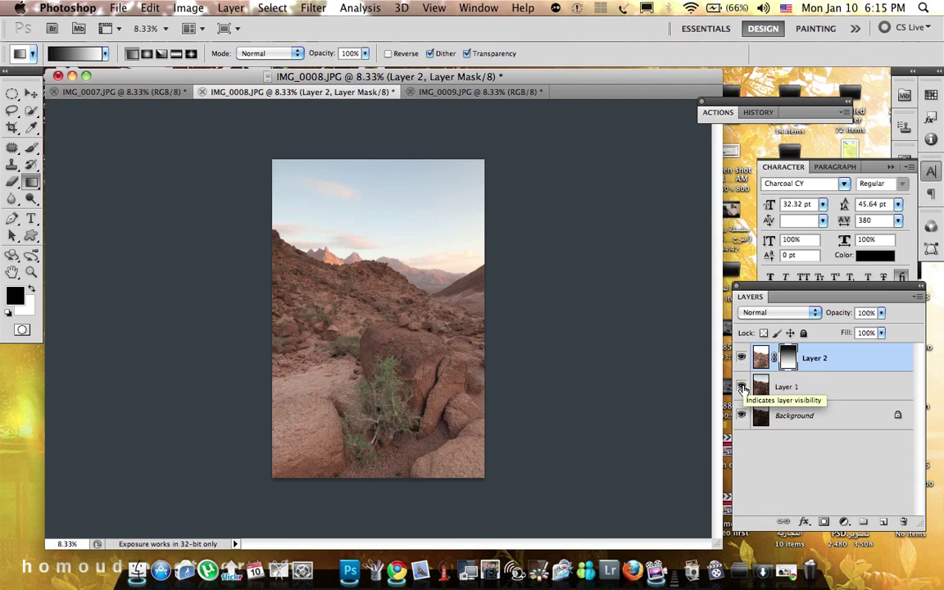
pyautogui.click(742, 388)
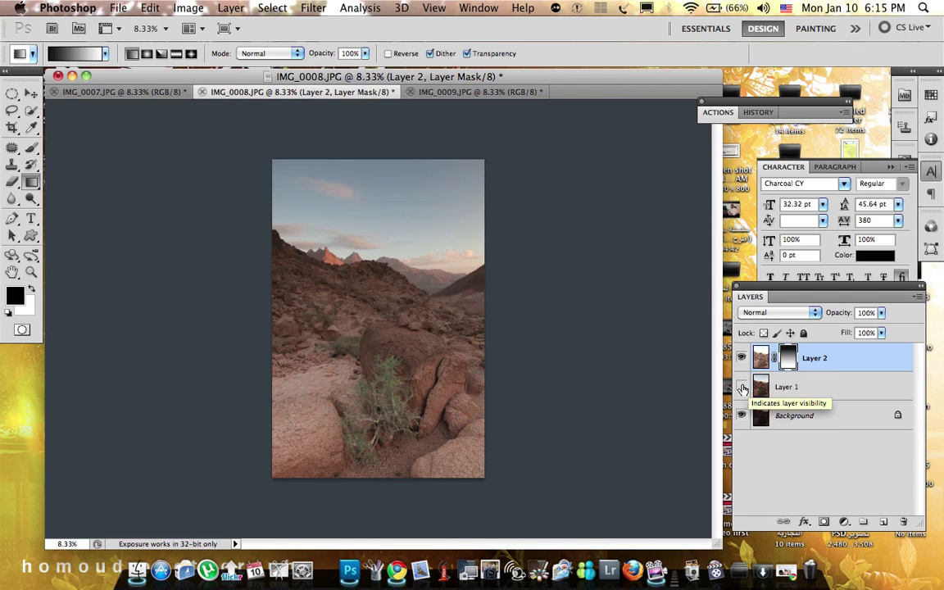
pyautogui.click(742, 388)
pyautogui.click(742, 388)
pyautogui.click(742, 388)
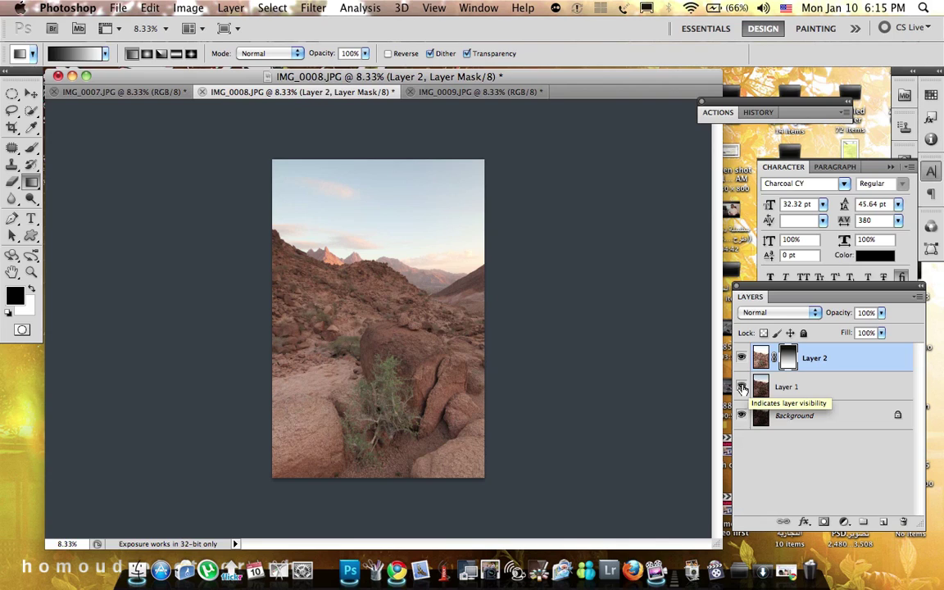
# Redraw the black-to-white gradient on Layer 2's mask vertically from the rocky hillside to the base of the foreground bush
pyautogui.click(810, 387)
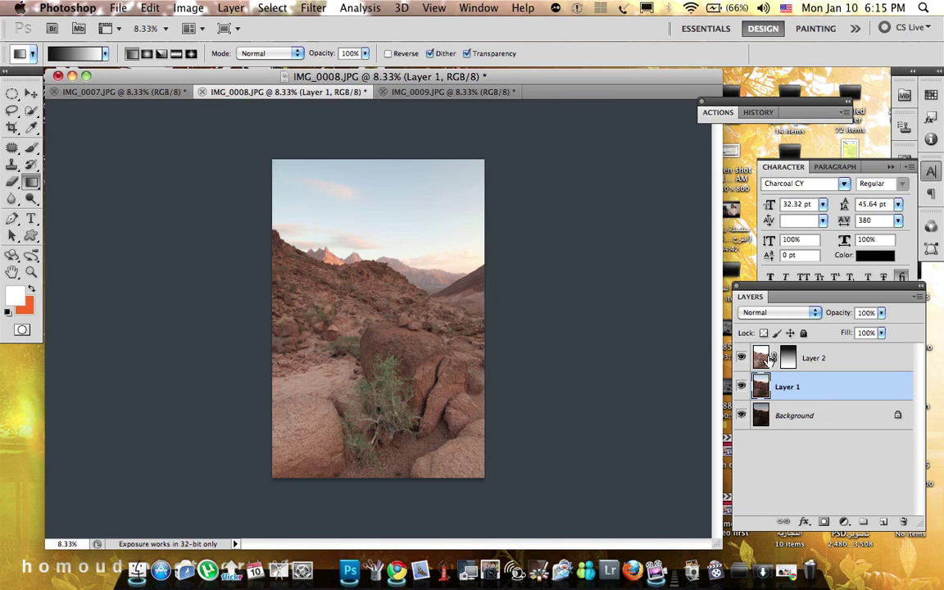
pyautogui.hotkey('alt', ']')
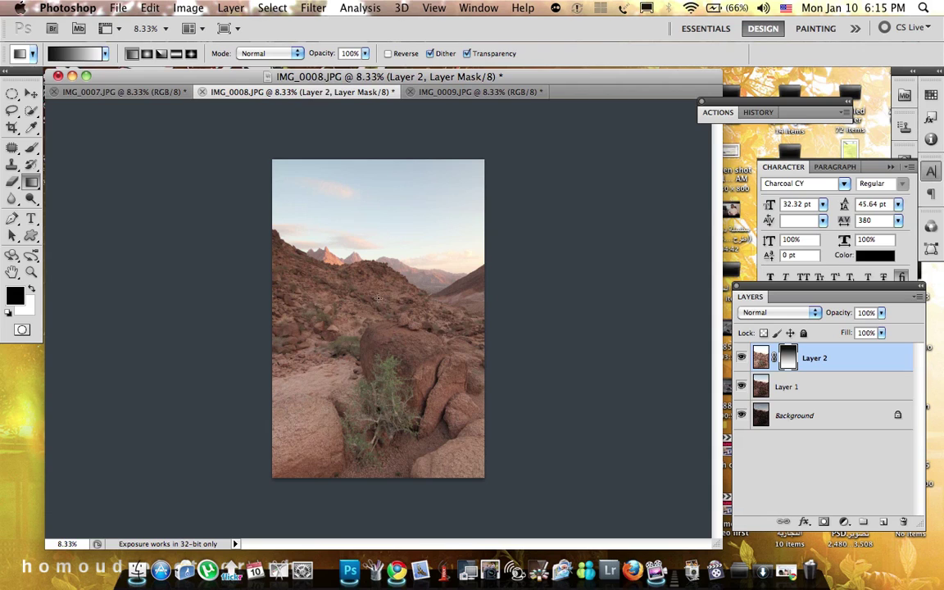
pyautogui.moveTo(378, 298); pyautogui.dragTo(376, 445)
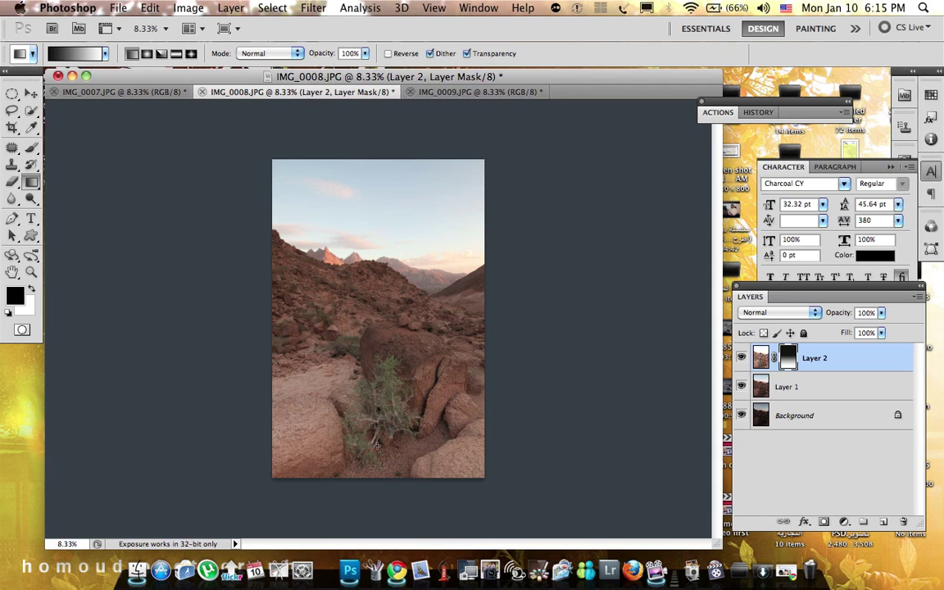
# Toggle the visibility of Layer 1 to check its contribution to the sky and hillside
pyautogui.click(742, 387)
pyautogui.click(742, 388)
pyautogui.click(743, 388)
pyautogui.click(743, 388)
# Add a layer mask to Layer 1 and refine a vertical black-to-white gradient on it, fading from the sky to the mountain ridge
pyautogui.click(817, 394)
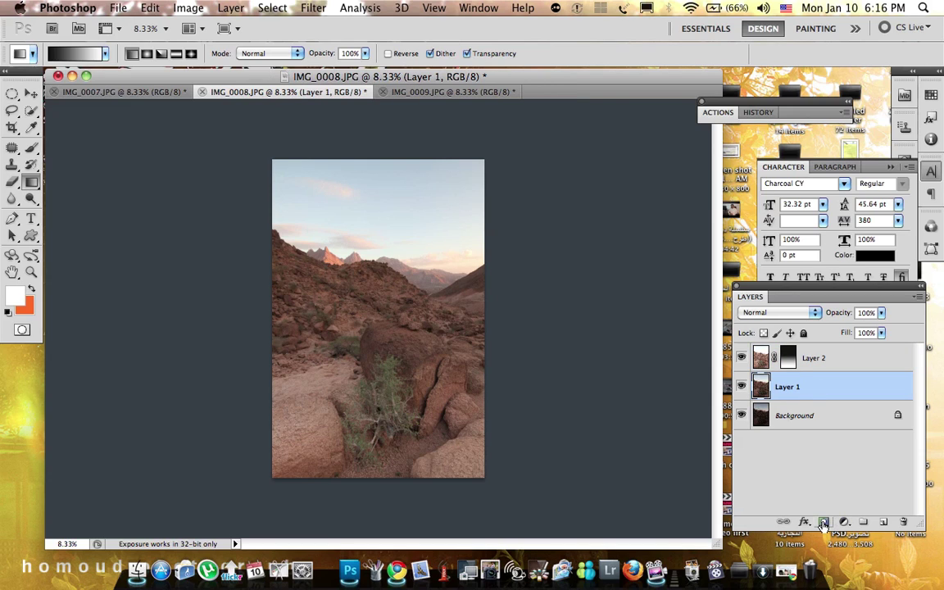
pyautogui.hotkey('ctrl', 'shift', 'm')
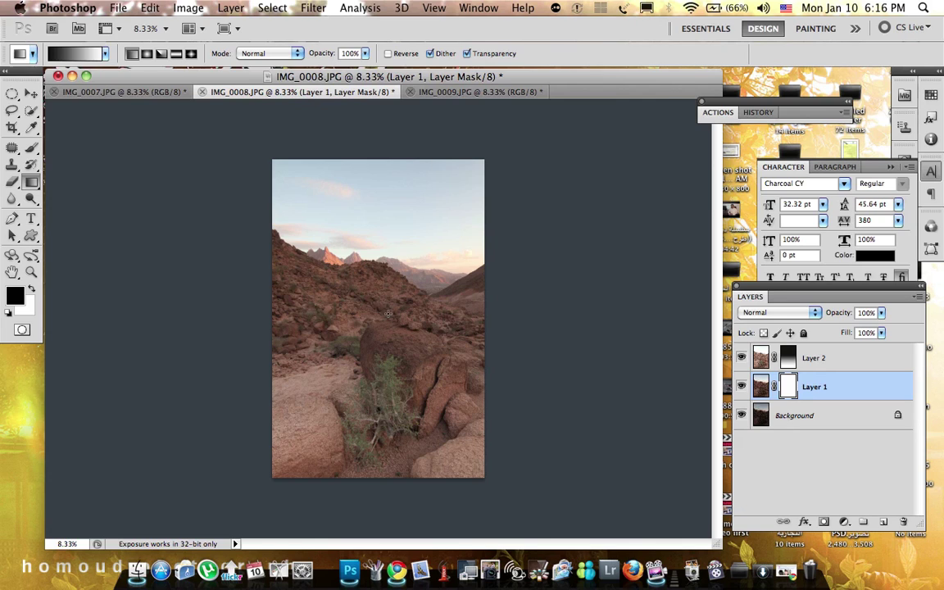
pyautogui.moveTo(388, 286); pyautogui.dragTo(385, 440)
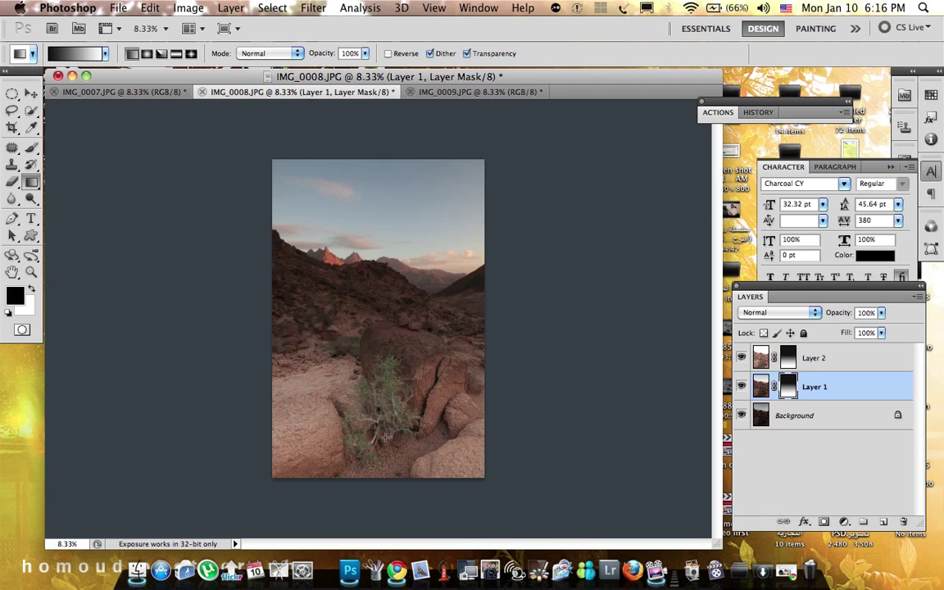
pyautogui.hotkey('ctrl', 'z')
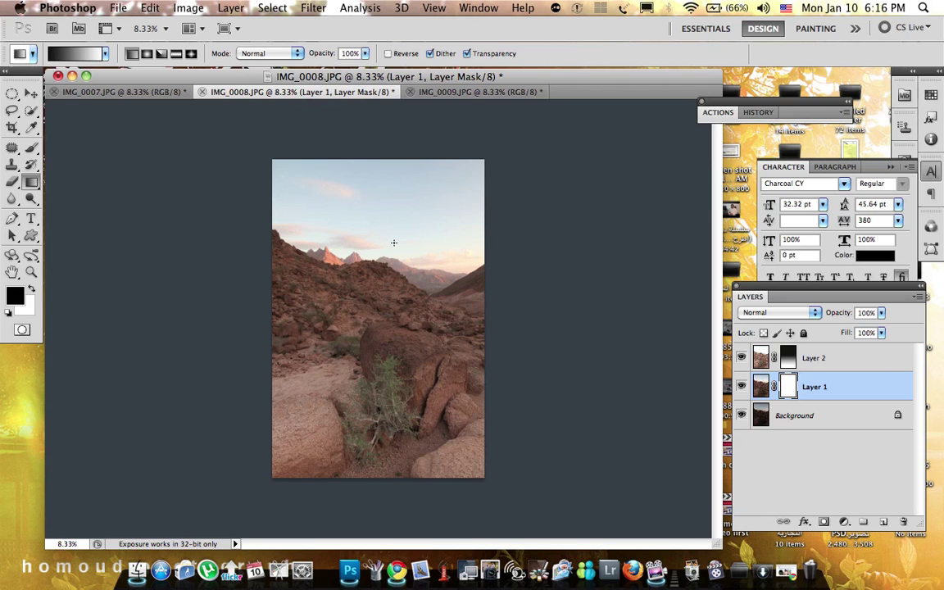
pyautogui.moveTo(393, 243); pyautogui.dragTo(391, 355)
pyautogui.moveTo(386, 209); pyautogui.dragTo(384, 313)
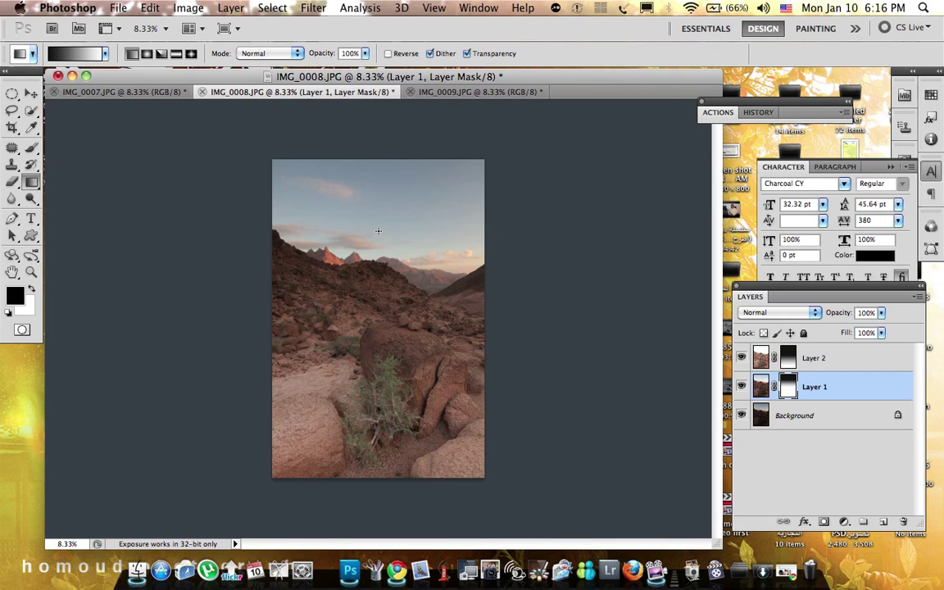
pyautogui.moveTo(378, 248); pyautogui.dragTo(378, 283)
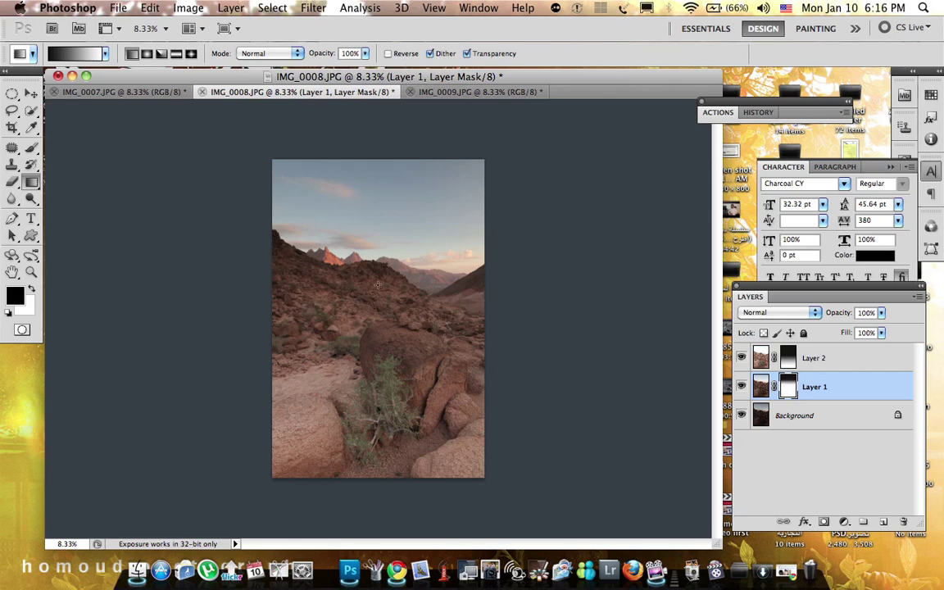
pyautogui.moveTo(346, 205); pyautogui.dragTo(347, 272)
# Toggle Layer 2 and Layer 1 off and on to compare the blended result with the Background exposure
pyautogui.click(742, 360)
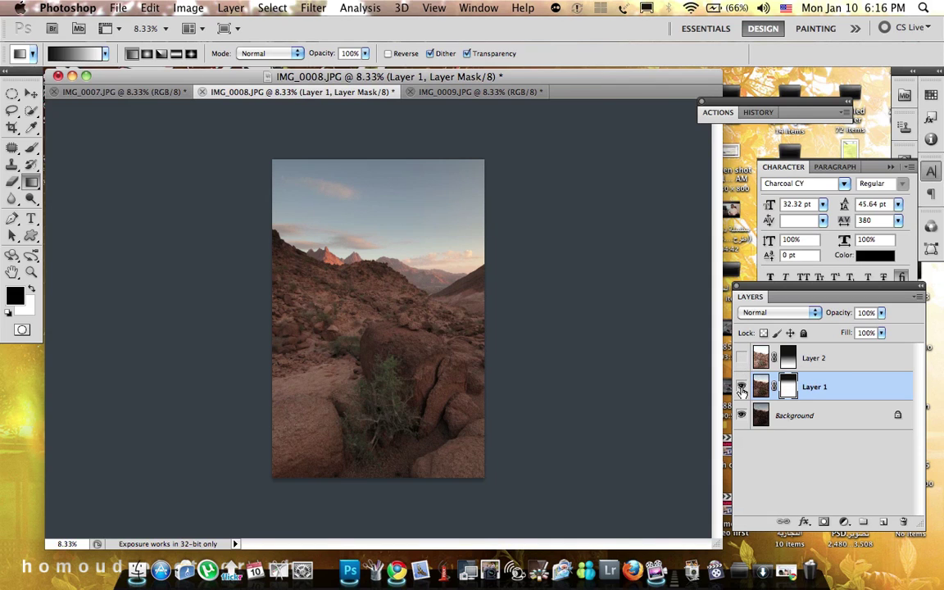
pyautogui.click(742, 388)
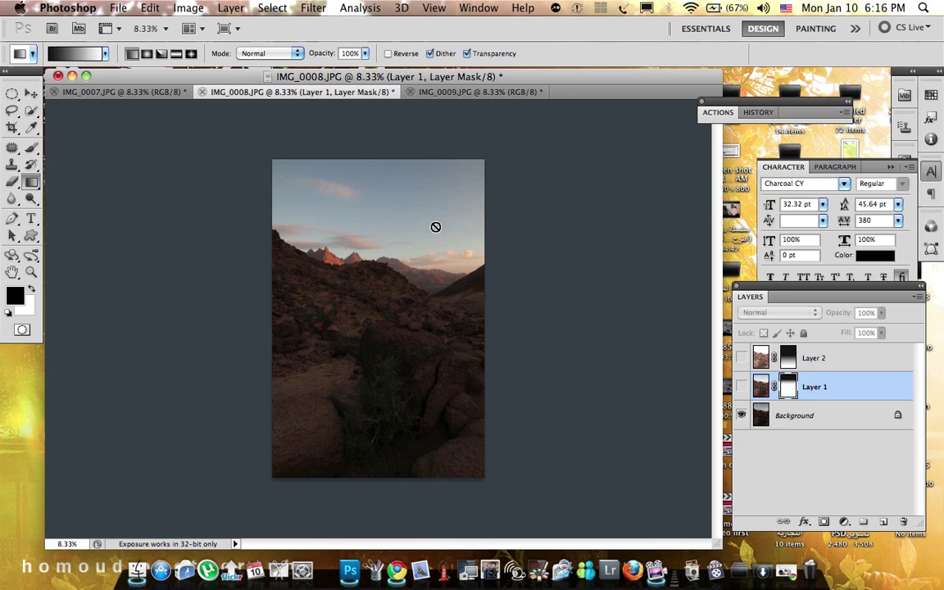
pyautogui.click(742, 358)
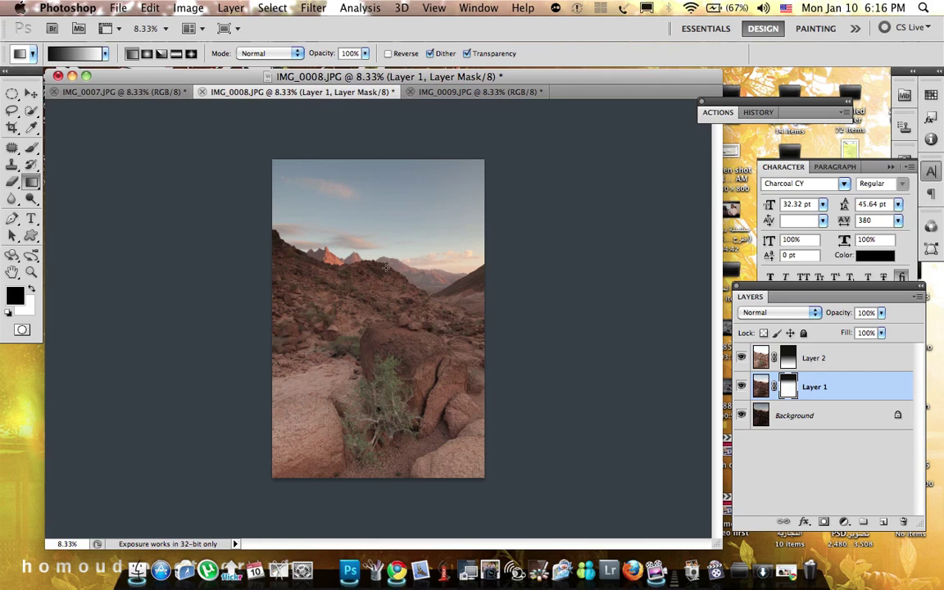
pyautogui.click(741, 359)
pyautogui.click(741, 361)
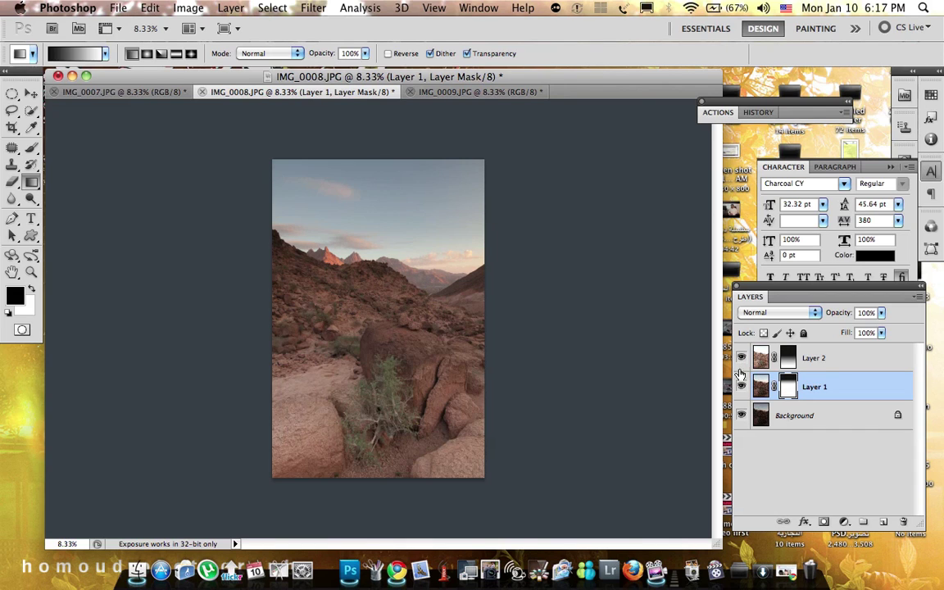
pyautogui.click(741, 389)
pyautogui.click(741, 388)
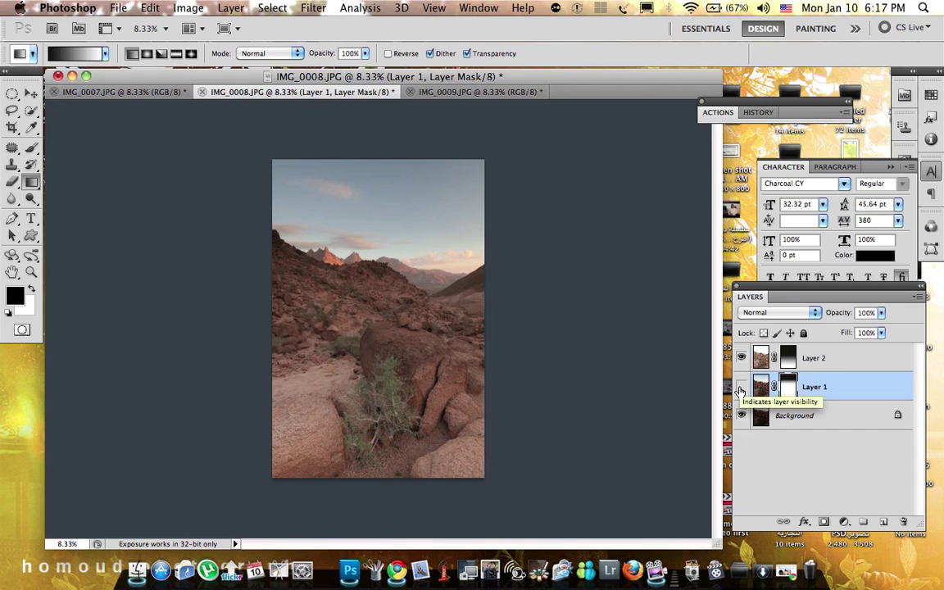
pyautogui.click(741, 387)
pyautogui.click(741, 388)
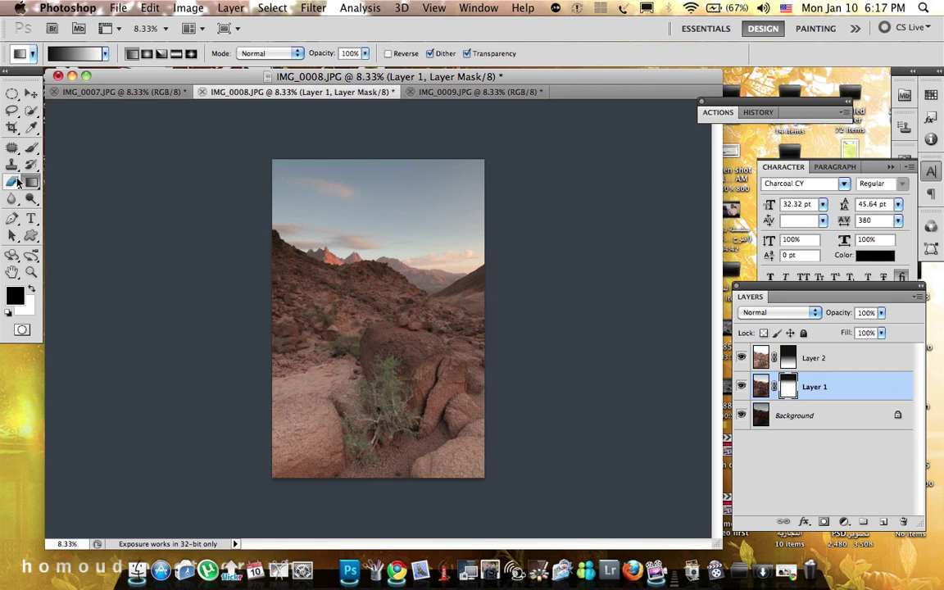
# Paint white along the mountain ridge on Layer 1's mask with the 700-pixel Brush, and check the blend by toggling the Background
pyautogui.click(31, 146)
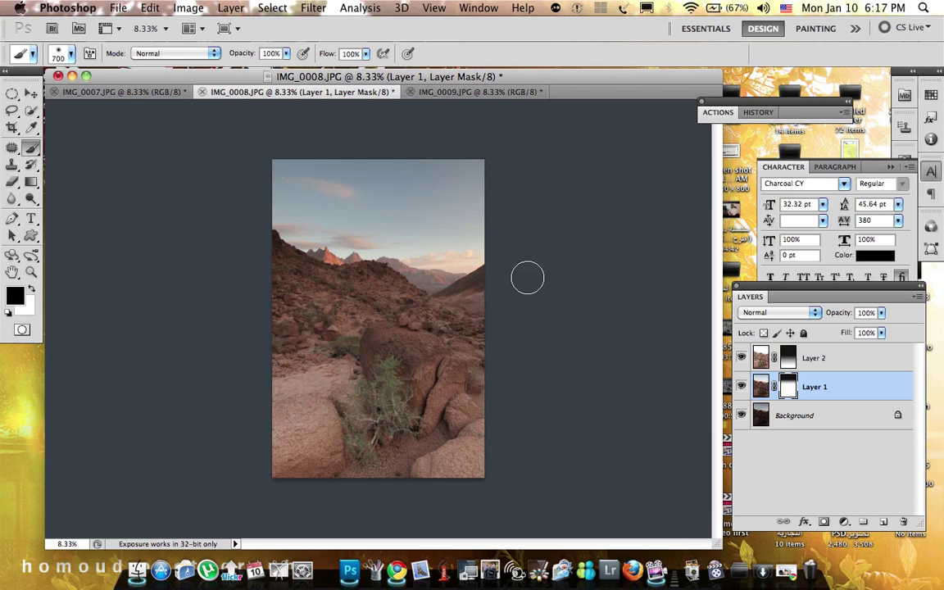
pyautogui.moveTo(381, 286)
pyautogui.mouseDown()
pyautogui.moveTo(394, 269)
pyautogui.moveTo(377, 270)
pyautogui.moveTo(381, 276)
pyautogui.mouseUp()
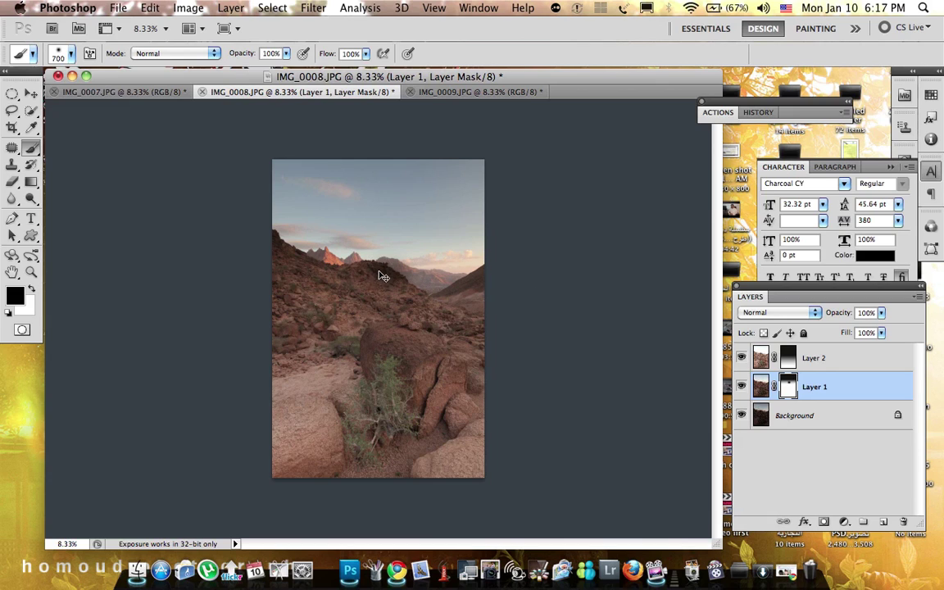
pyautogui.press('x')
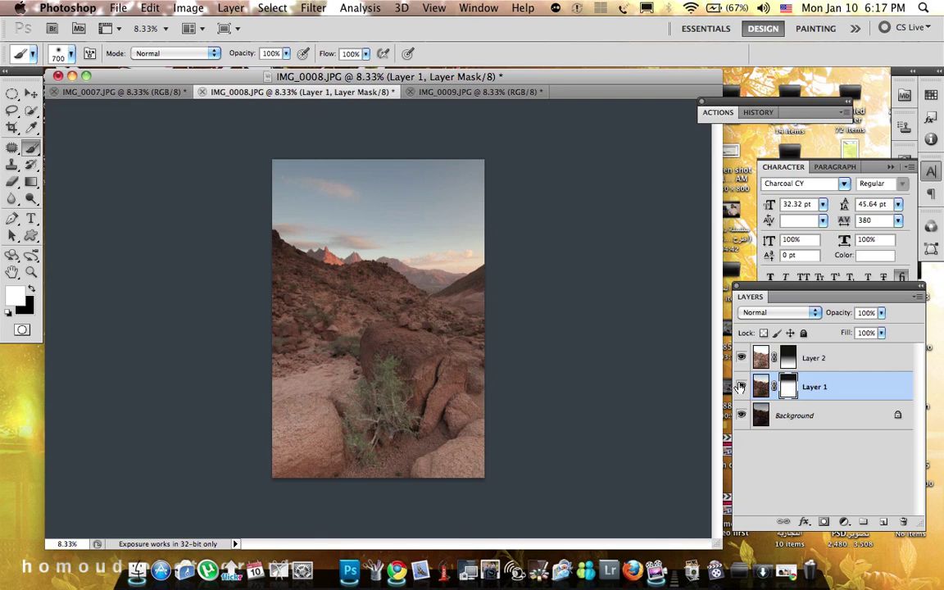
pyautogui.moveTo(400, 264)
pyautogui.mouseDown()
pyautogui.moveTo(338, 273)
pyautogui.moveTo(274, 248)
pyautogui.mouseUp()
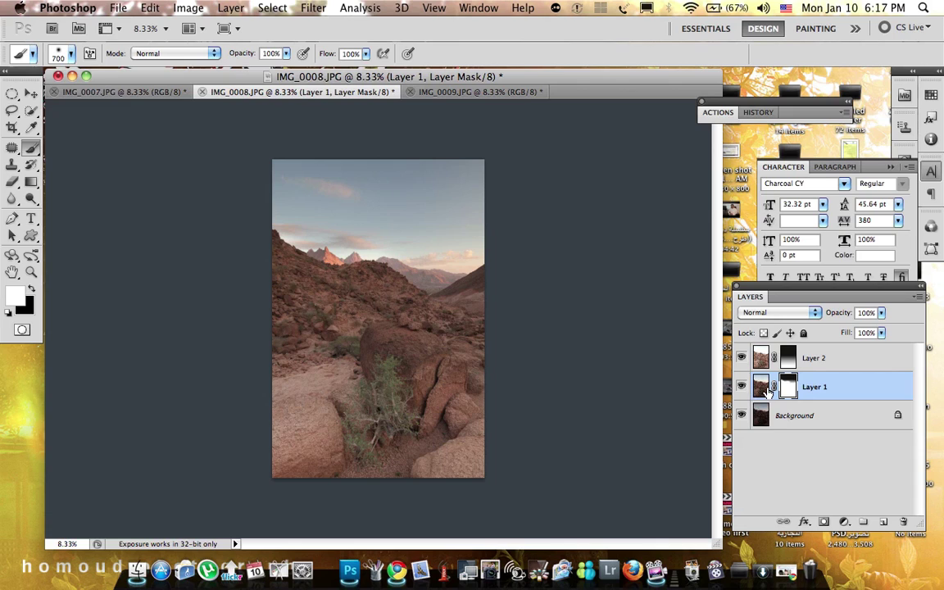
pyautogui.click(742, 416)
pyautogui.click(741, 416)
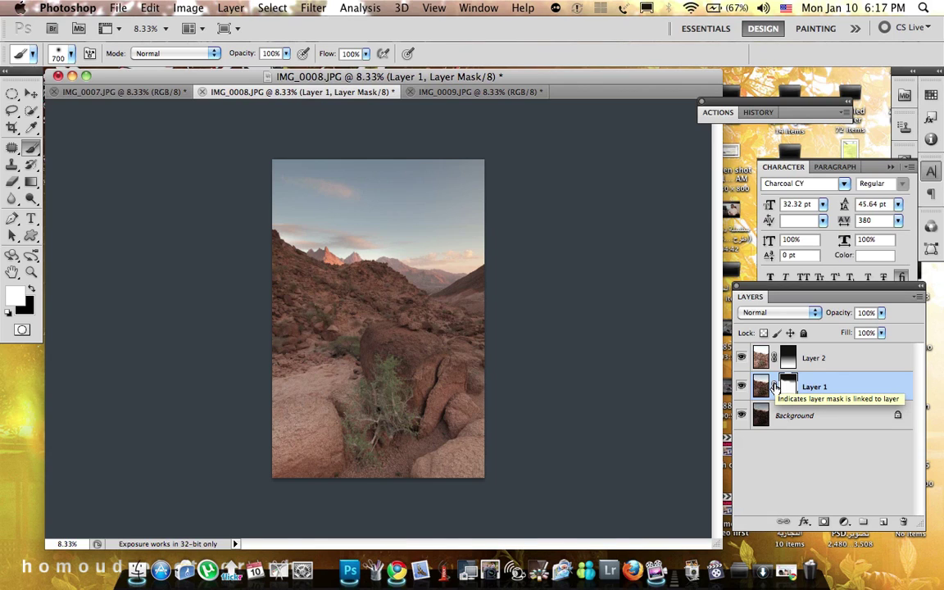
# Add a Curves adjustment layer above Layer 1 and brighten the midtones with a point at input 140, output 176
pyautogui.click(845, 521)
pyautogui.click(864, 408)
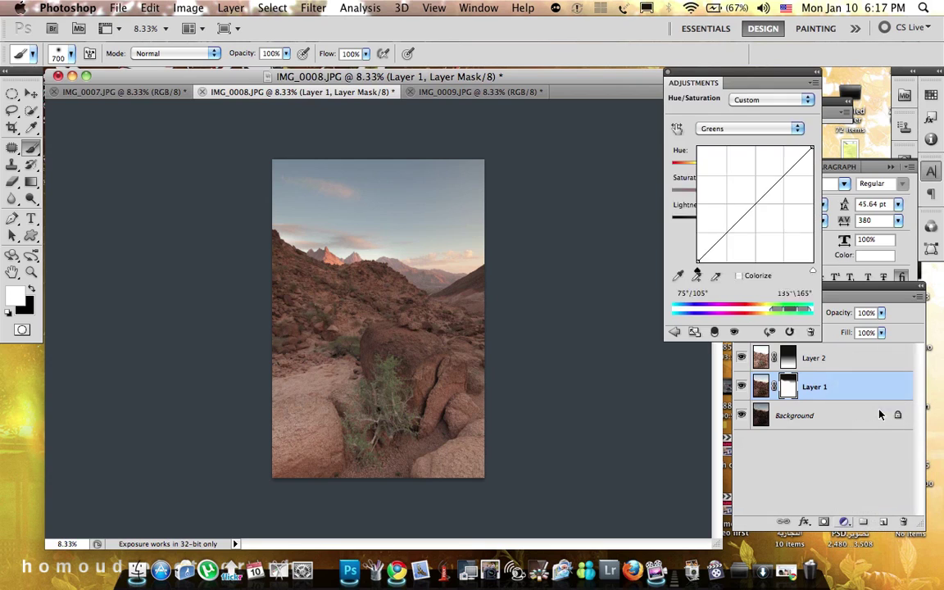
pyautogui.moveTo(751, 207); pyautogui.dragTo(761, 182)
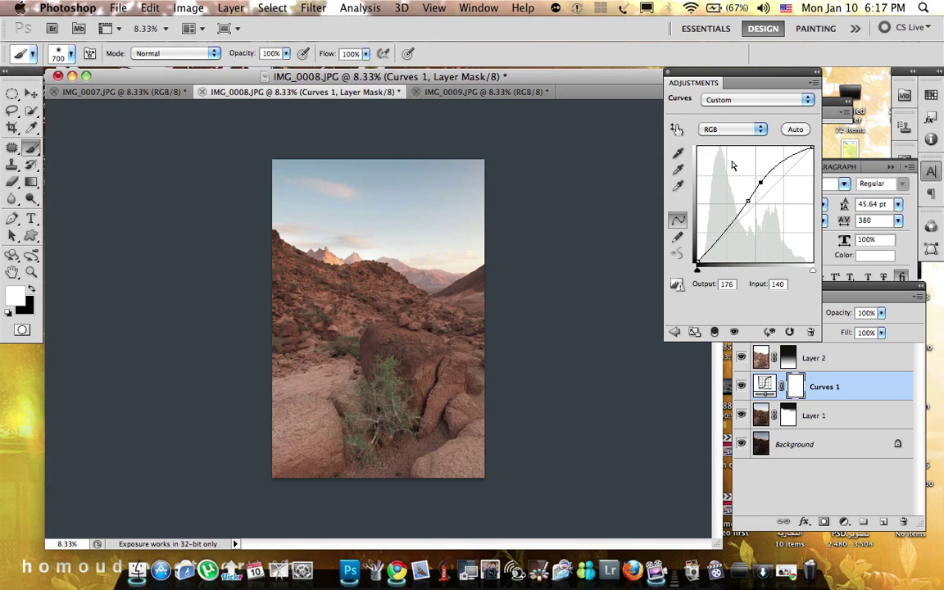
pyautogui.click(669, 72)
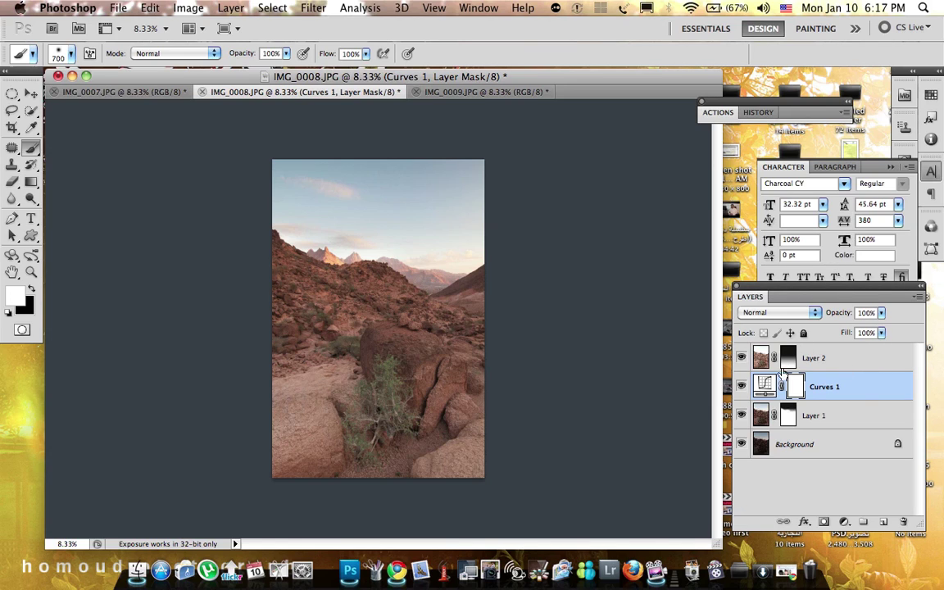
# Move the Curves 1 layer above Layer 2 and clip it to Layer 2
pyautogui.moveTo(866, 390); pyautogui.dragTo(861, 352)
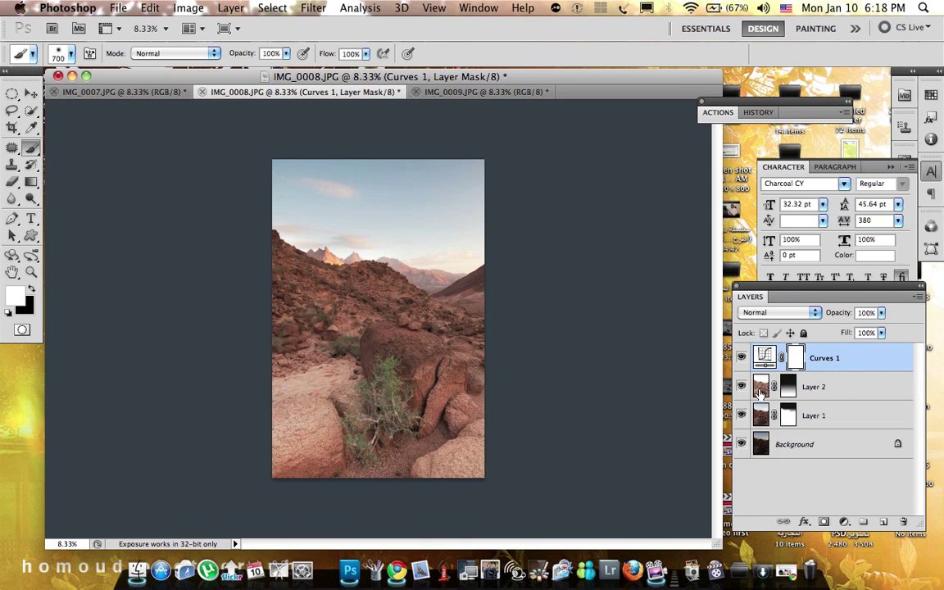
pyautogui.doubleClick(761, 392)
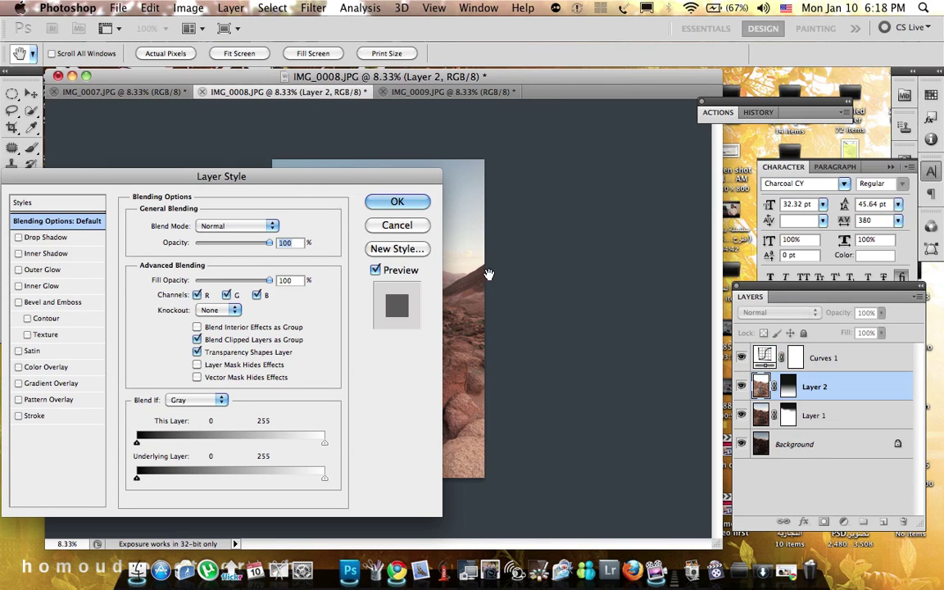
pyautogui.click(396, 201)
pyautogui.press('b')
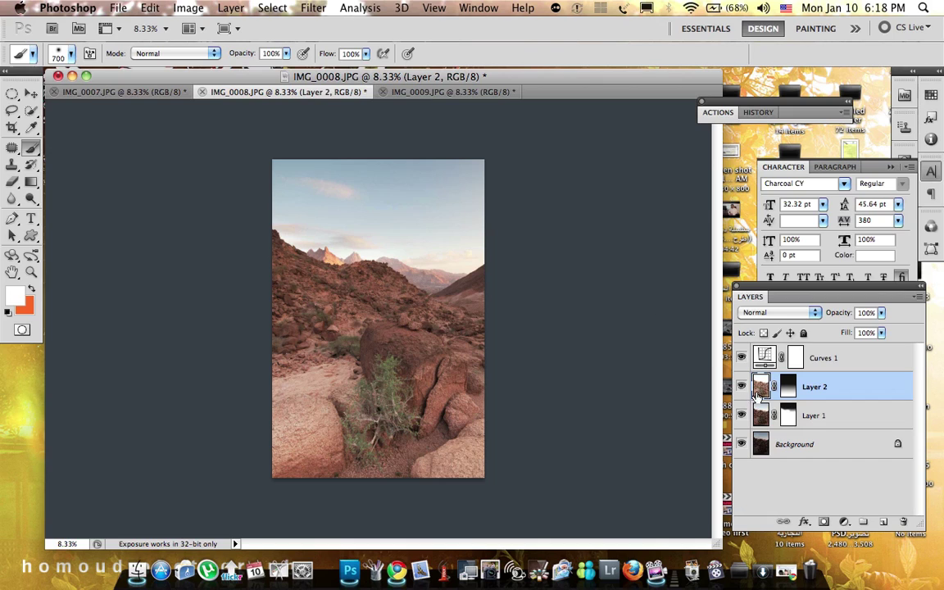
pyautogui.click(875, 361)
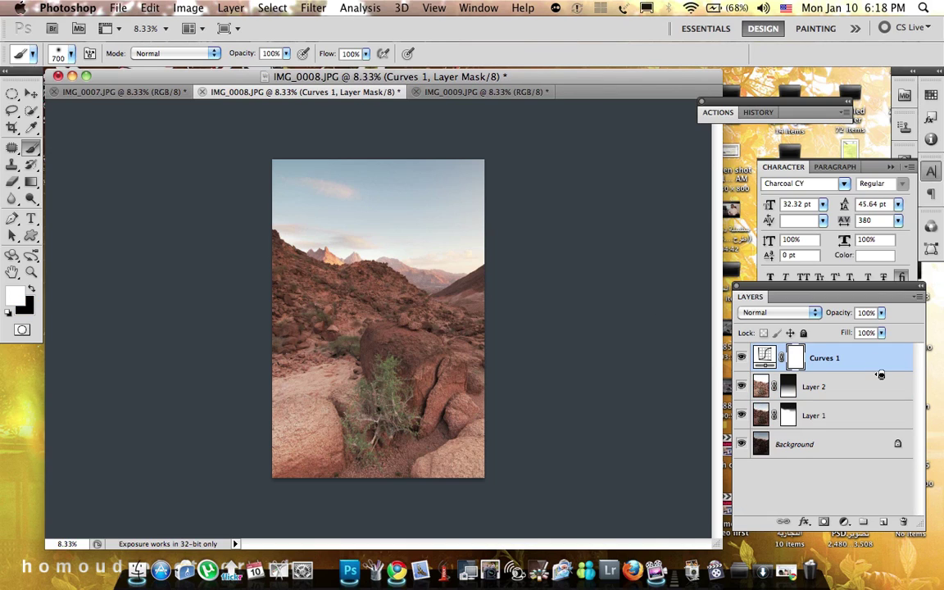
pyautogui.keyDown('alt'); pyautogui.click(881, 373); pyautogui.keyUp('alt')
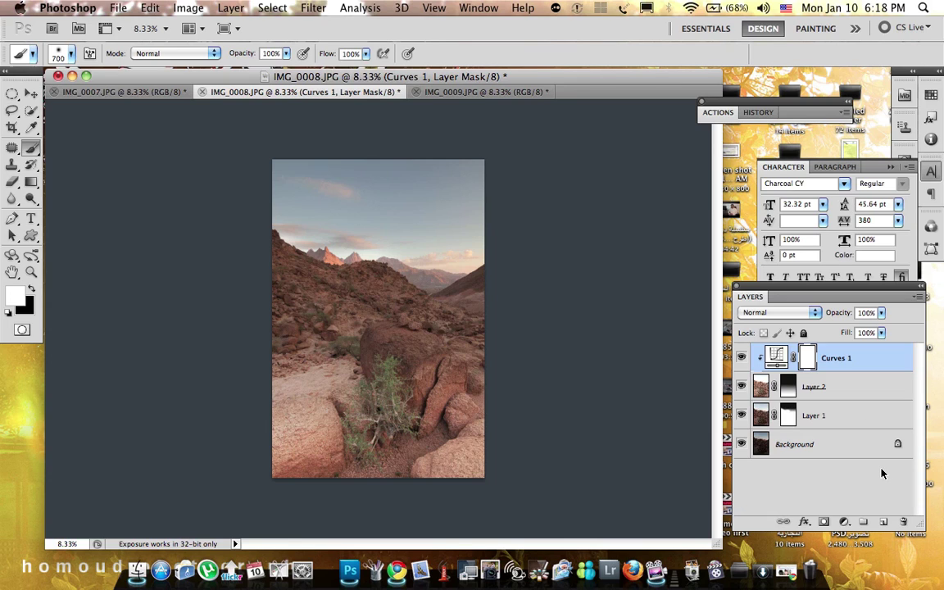
# Add a Brightness/Contrast adjustment layer above Curves 1 and slightly increase the contrast
pyautogui.click(845, 522)
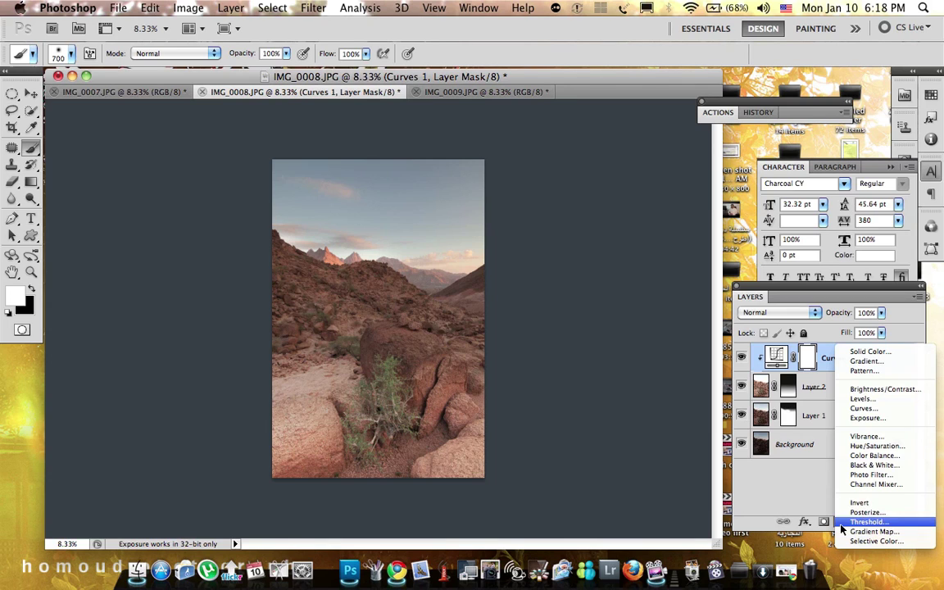
pyautogui.click(879, 389)
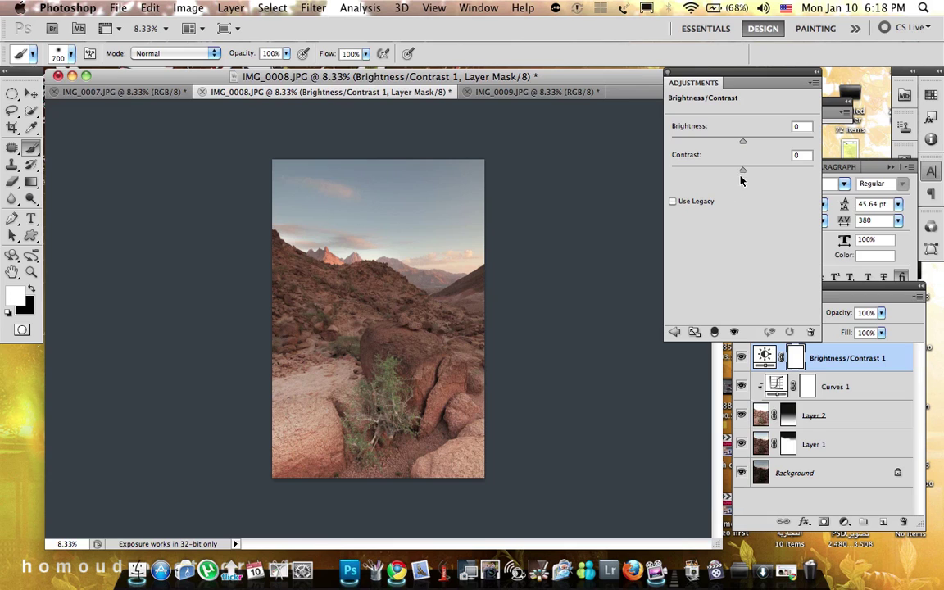
pyautogui.moveTo(743, 170); pyautogui.dragTo(764, 172)
pyautogui.click(601, 65)
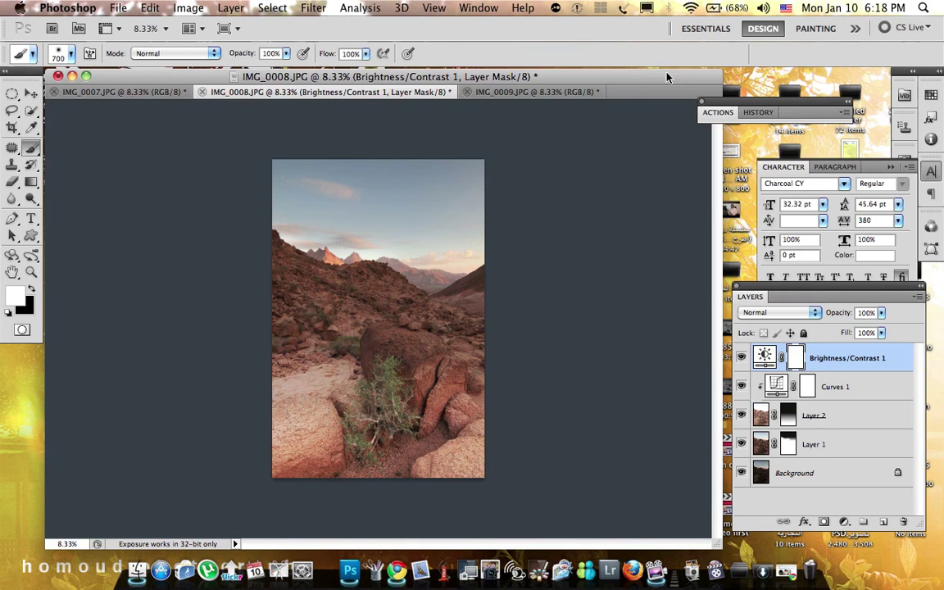